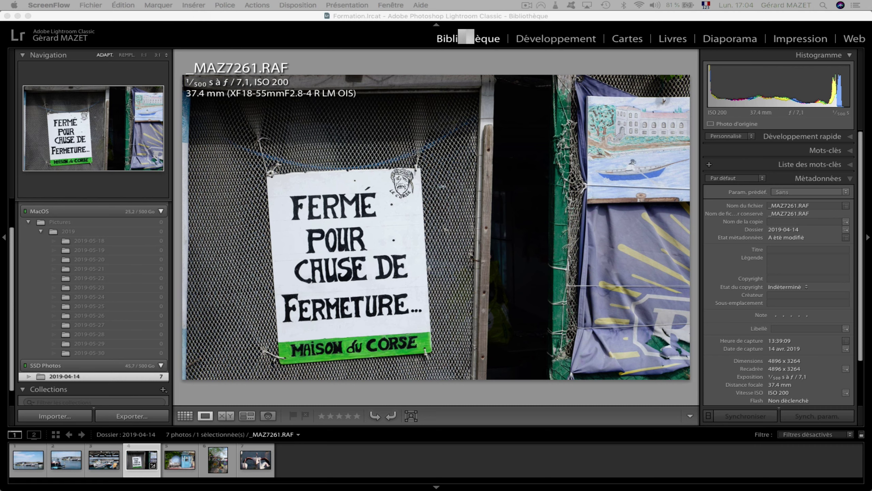
Switch to the Develop module and then back to the Library.
{"action": "left_click", "coordinate": [466, 38]}
{"action": "left_click", "coordinate": [549, 38]}
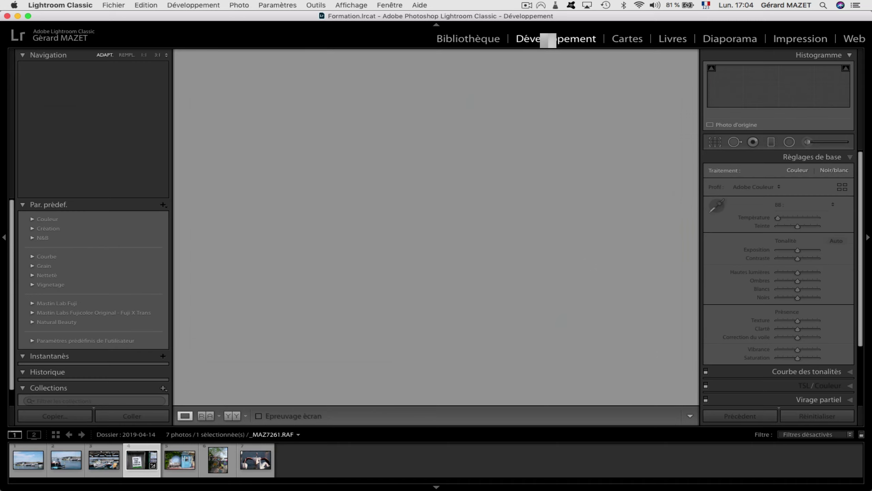
{"action": "left_click", "coordinate": [478, 39]}
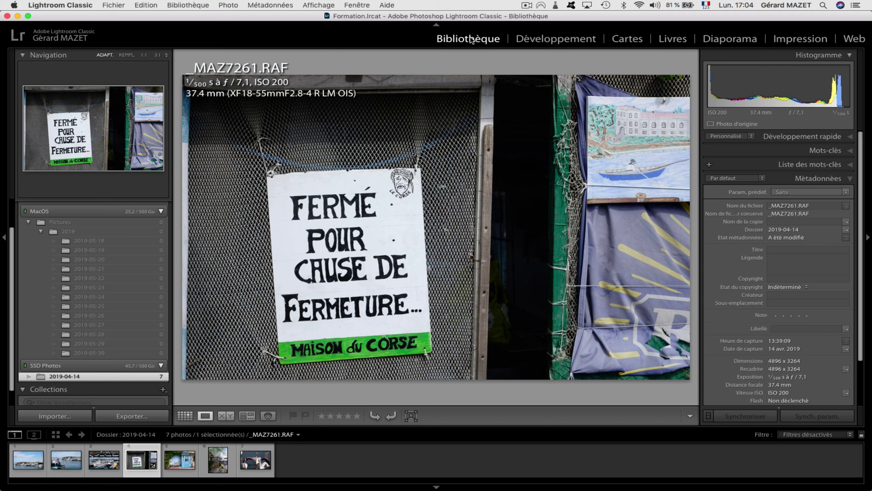
Show the 2019-04-14 folder as a thumbnail grid and select each of its seven photos.
{"action": "left_click", "coordinate": [185, 416]}
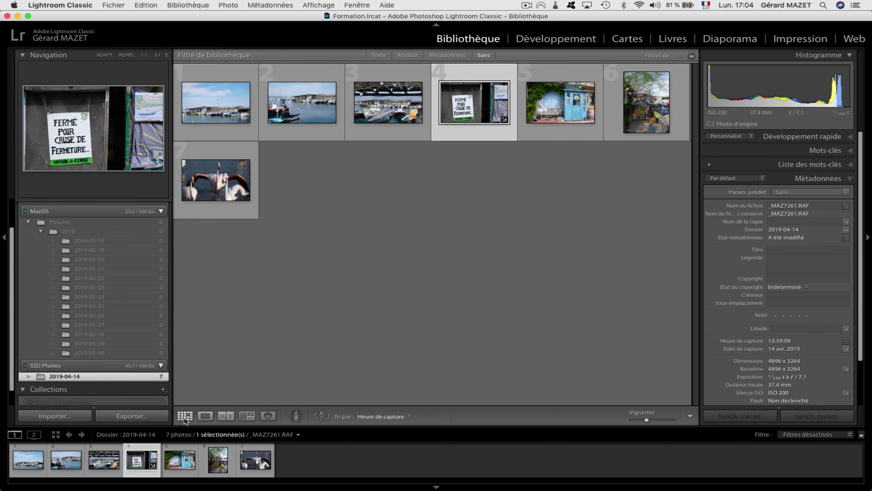
{"action": "left_click", "coordinate": [219, 114]}
{"action": "left_click", "coordinate": [310, 109]}
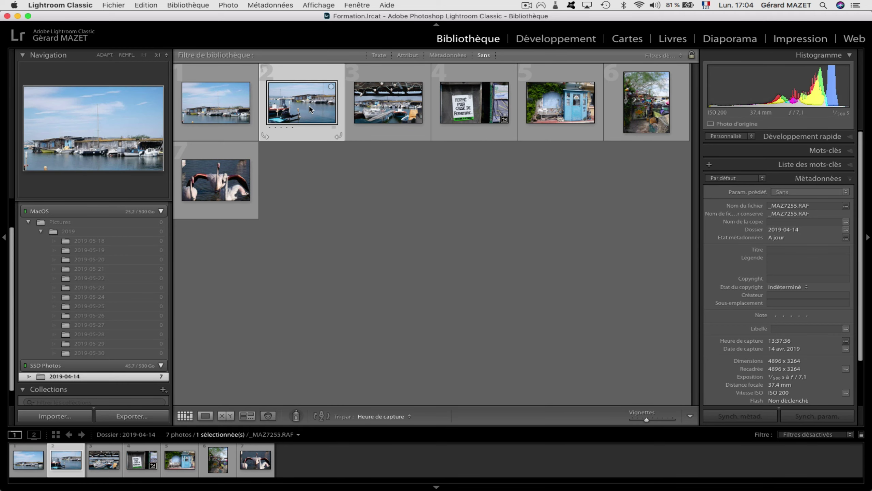
{"action": "left_click", "coordinate": [391, 107]}
{"action": "left_click", "coordinate": [476, 105]}
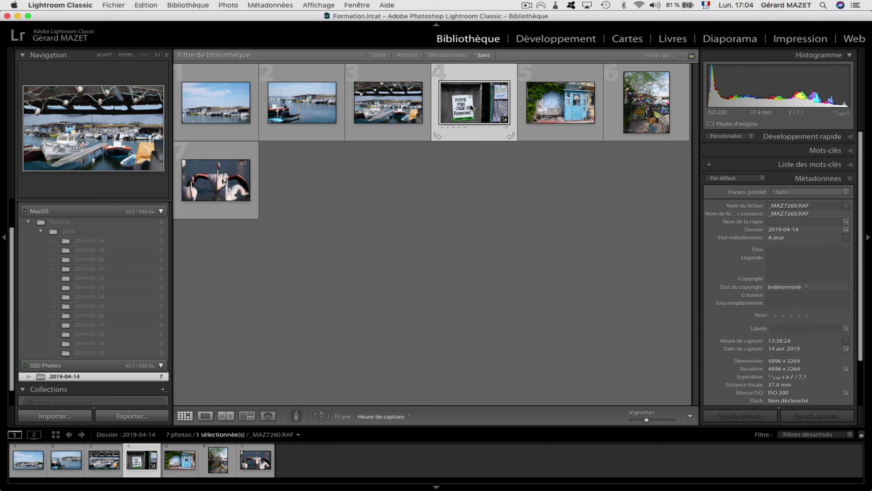
{"action": "left_click", "coordinate": [563, 105]}
{"action": "left_click", "coordinate": [645, 104]}
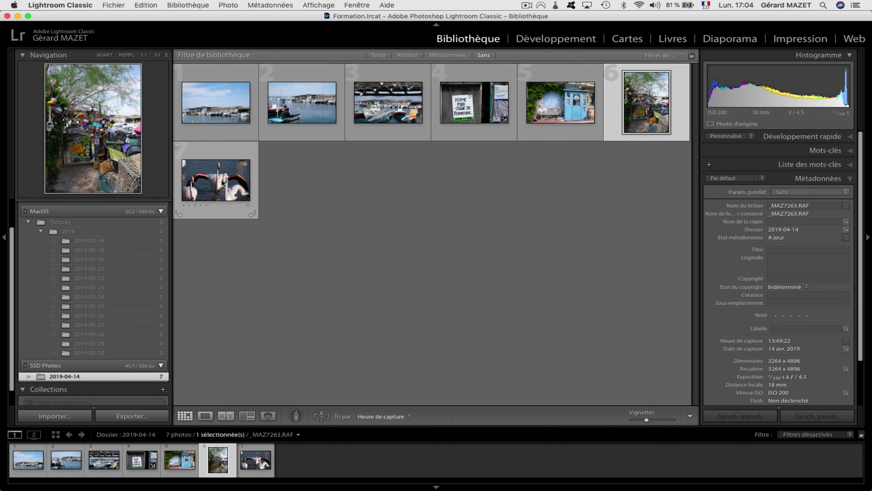
{"action": "left_click", "coordinate": [222, 182]}
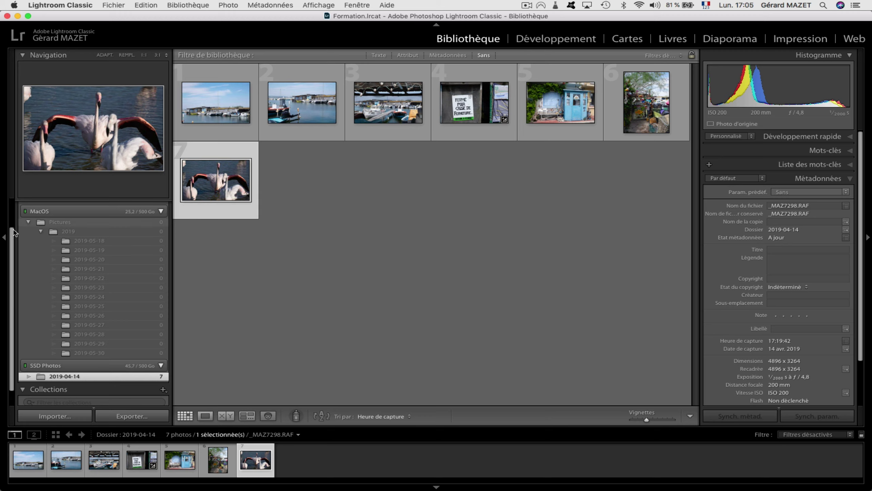
Collapse and re-expand the Folders list, then bring up the Import dialog.
{"action": "left_click_drag", "start_coordinate": [14, 236], "coordinate": [13, 187]}
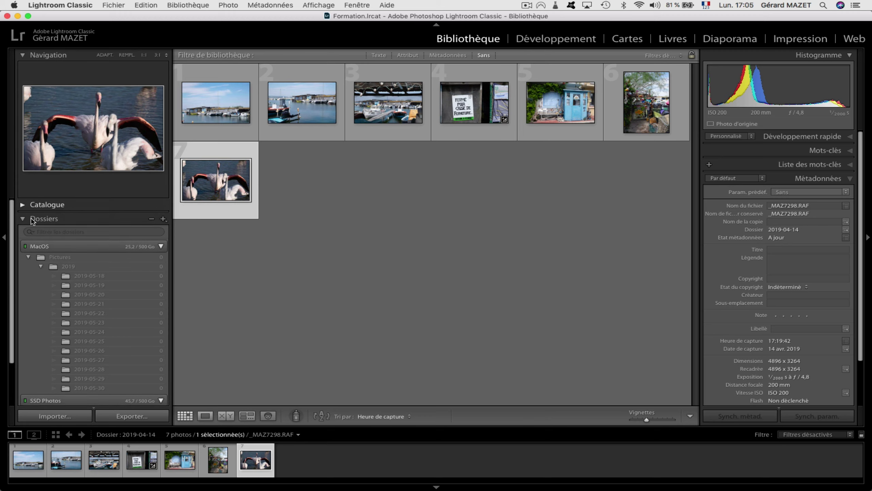
{"action": "left_click", "coordinate": [52, 218]}
{"action": "left_click", "coordinate": [51, 218]}
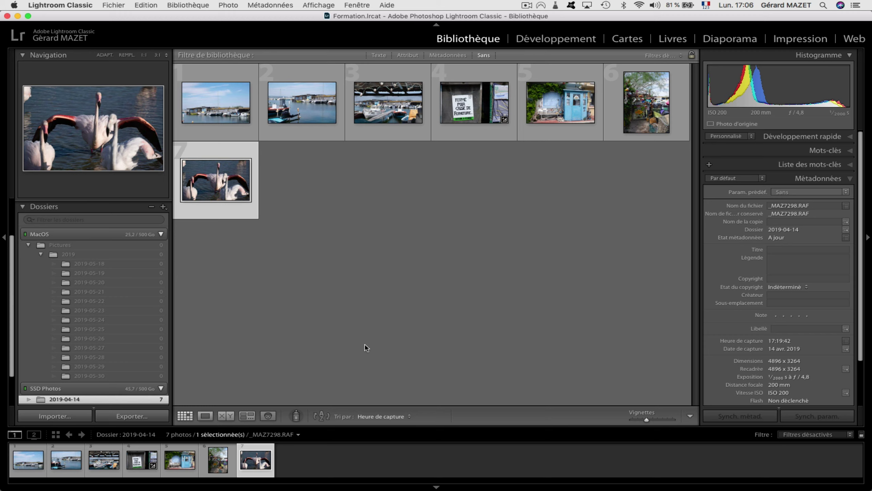
{"action": "left_click", "coordinate": [71, 418]}
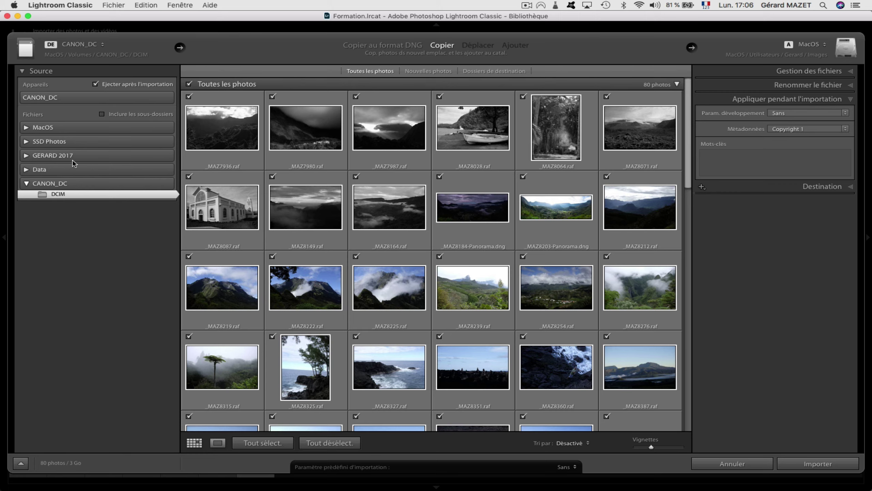
Choose the CANON_DC camera card under Devices as the import source.
{"action": "left_click", "coordinate": [47, 98]}
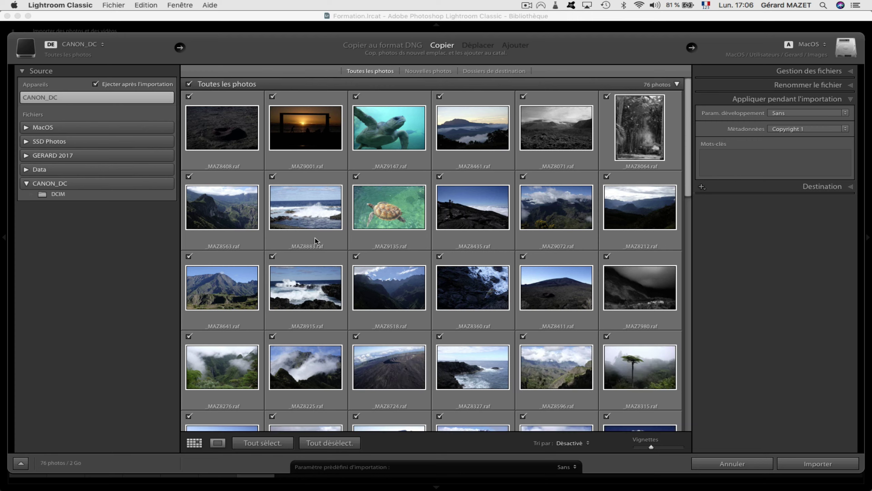
{"action": "mouse_move", "coordinate": [315, 241]}
Uncheck all photos, then check only the twelve from MAZ8641 through MAZ8315 (386 Mo).
{"action": "key", "text": "super+d"}
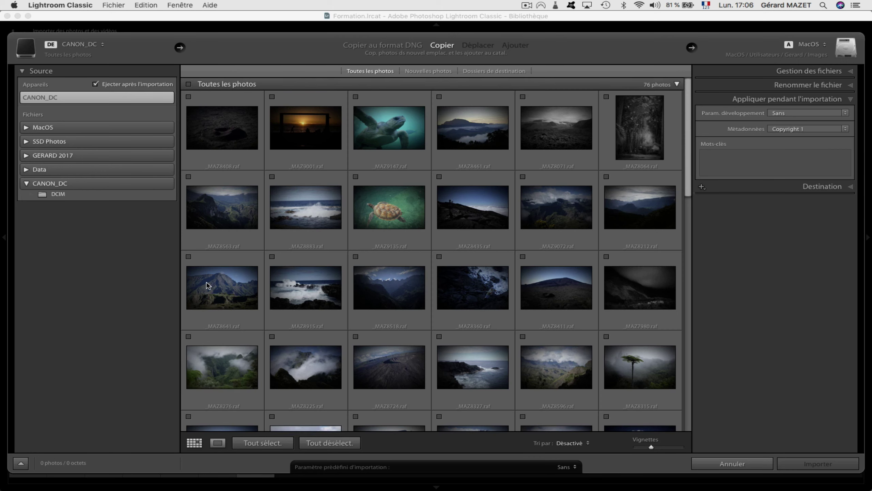
{"action": "left_click", "coordinate": [215, 270]}
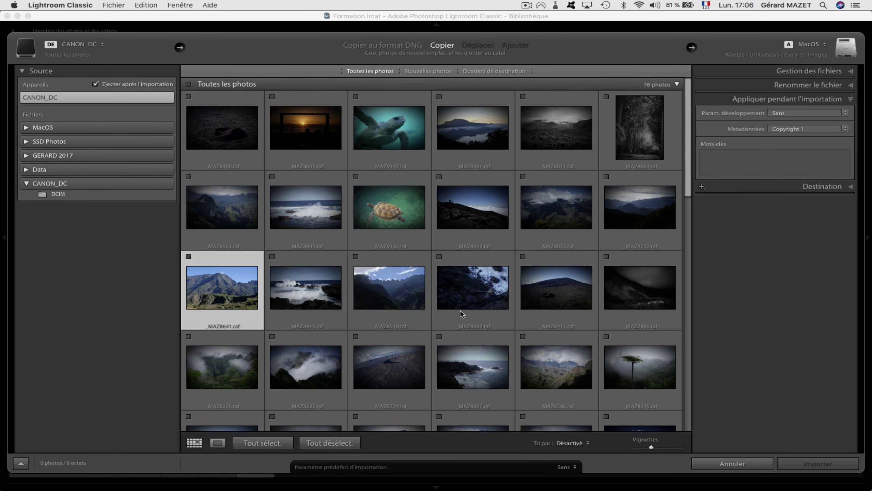
{"action": "left_click", "coordinate": [632, 394], "text": "shift"}
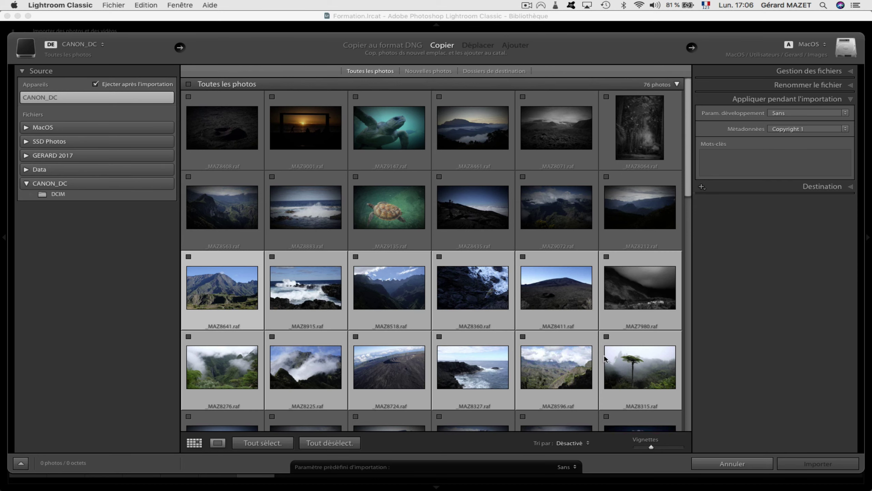
{"action": "left_click", "coordinate": [607, 336]}
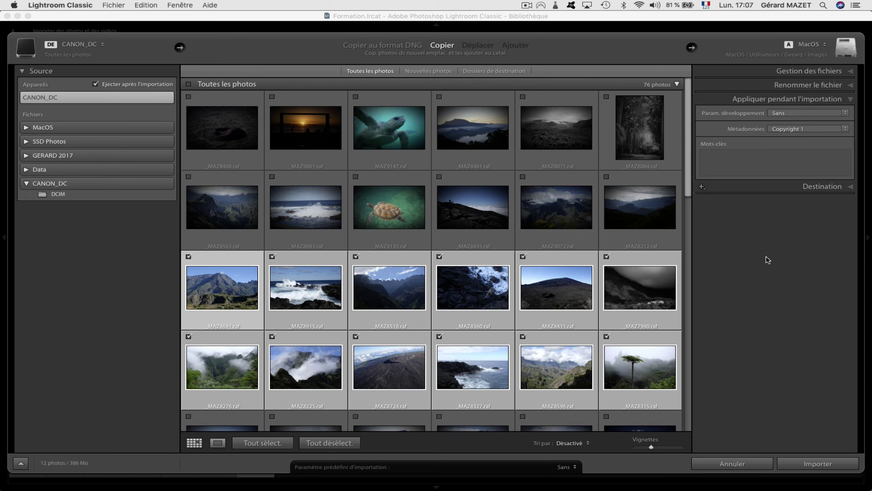
Expand File Handling and set the import previews to 1:1.
{"action": "left_click", "coordinate": [785, 72]}
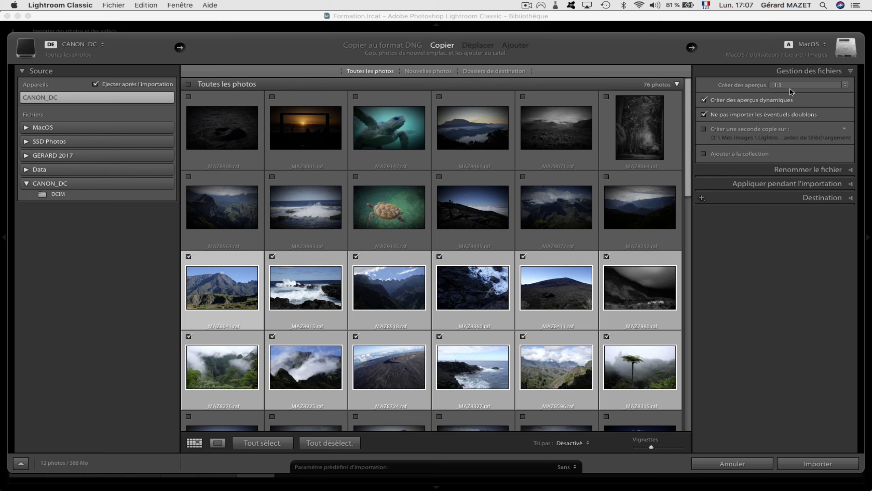
{"action": "left_click", "coordinate": [847, 87]}
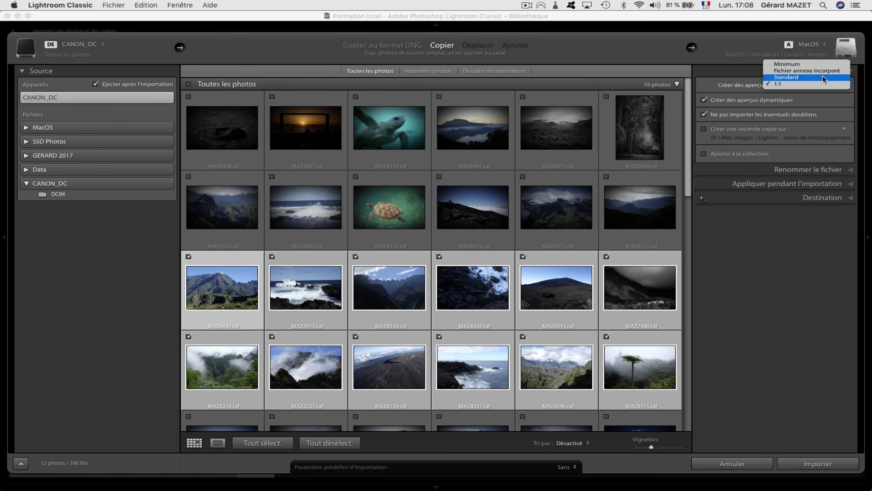
{"action": "left_click", "coordinate": [820, 85]}
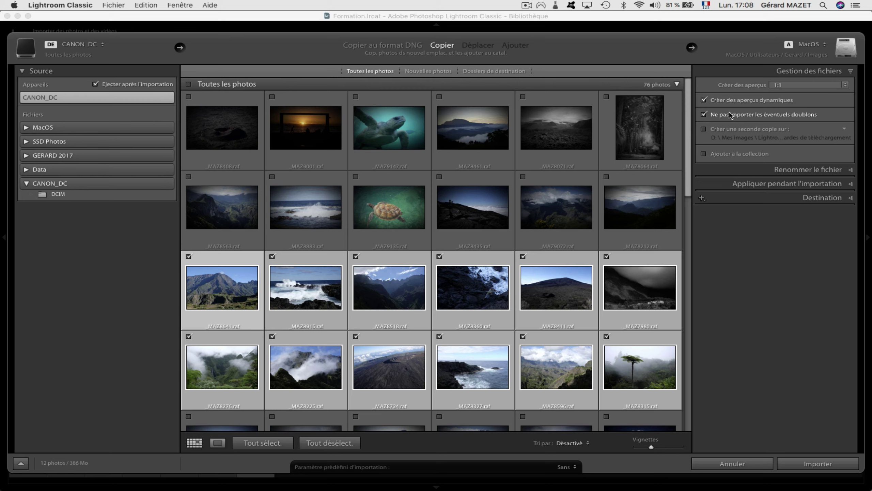
Expand File Renaming and edit the Date suffixe template in the Filename Template Editor.
{"action": "left_click", "coordinate": [851, 170]}
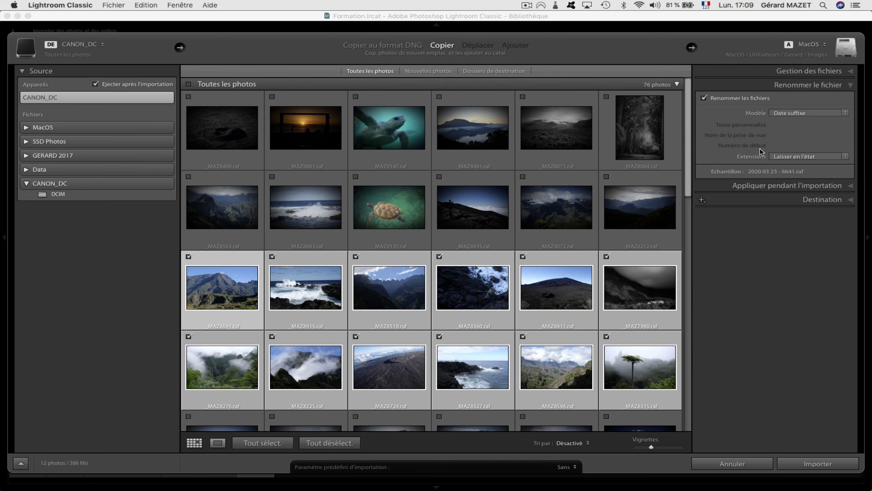
{"action": "left_click", "coordinate": [844, 114]}
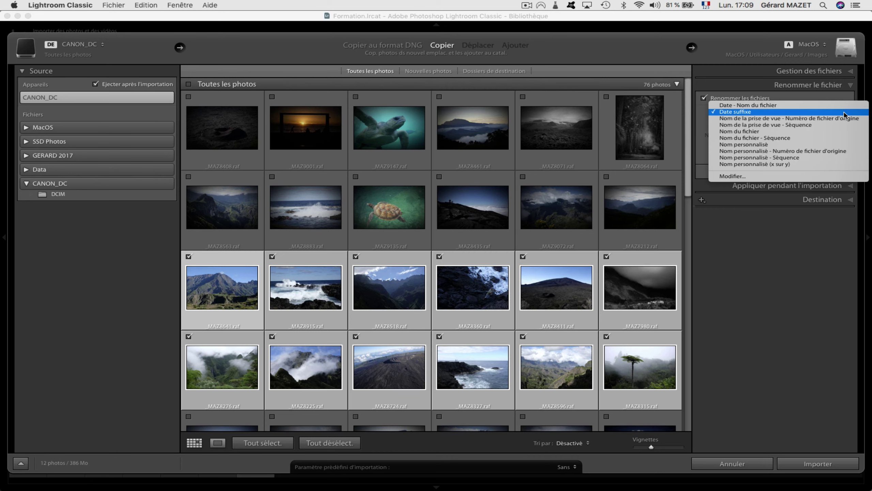
{"action": "left_click", "coordinate": [801, 176]}
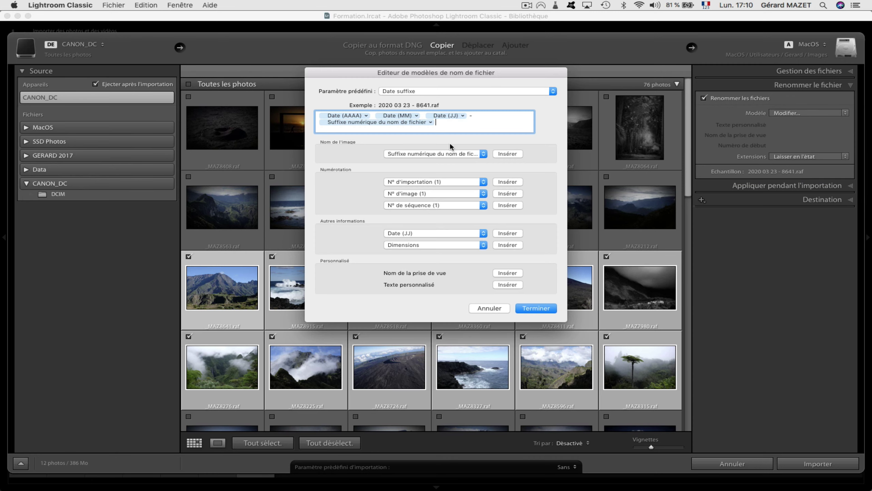
Clear the template and insert the four-digit year and two-digit month tokens with a separator.
{"action": "key", "text": "BackSpace"}
{"action": "key", "text": "BackSpace"}
{"action": "key", "text": "BackSpace"}
{"action": "key", "text": "BackSpace"}
{"action": "key", "text": "BackSpace"}
{"action": "key", "text": "BackSpace"}
{"action": "key", "text": "BackSpace"}
{"action": "key", "text": "BackSpace"}
{"action": "key", "text": "BackSpace"}
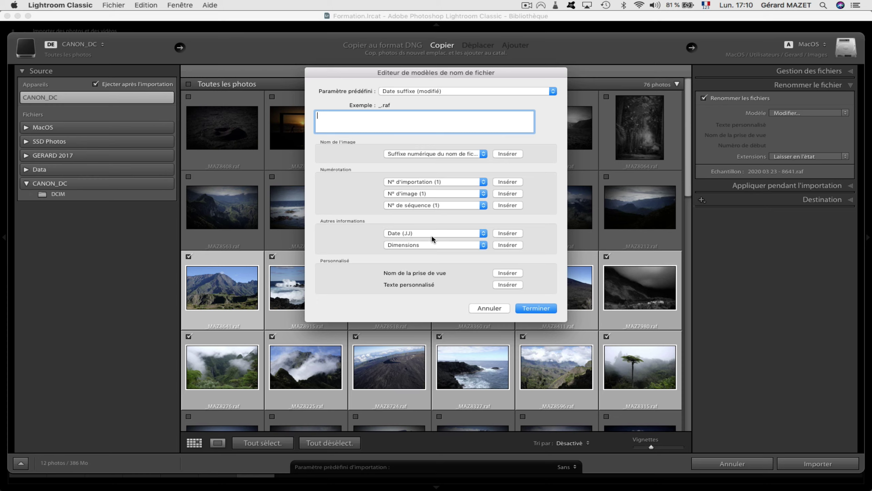
{"action": "left_click", "coordinate": [484, 234]}
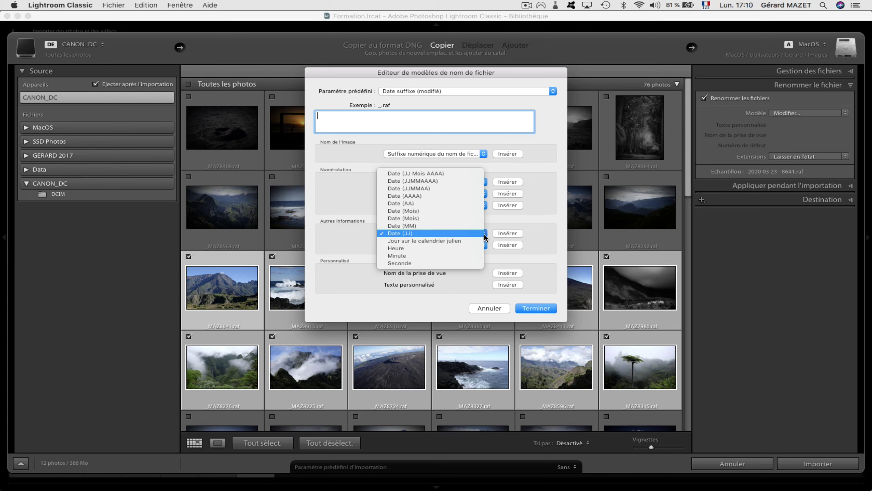
{"action": "left_click", "coordinate": [435, 196]}
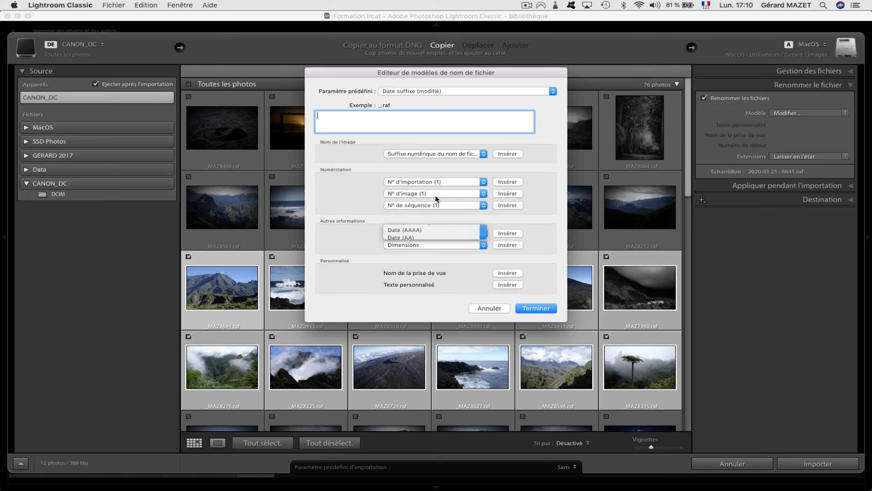
{"action": "left_click", "coordinate": [386, 116]}
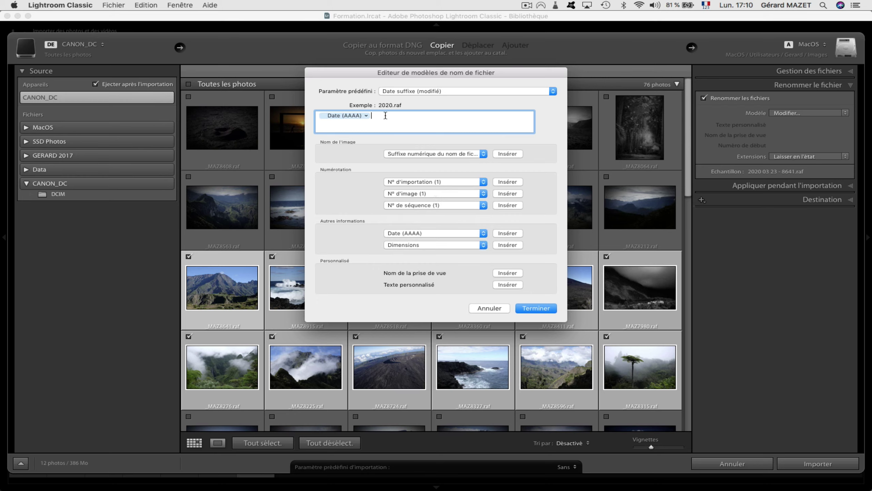
{"action": "type", "text": "_"}
{"action": "left_click", "coordinate": [481, 233]}
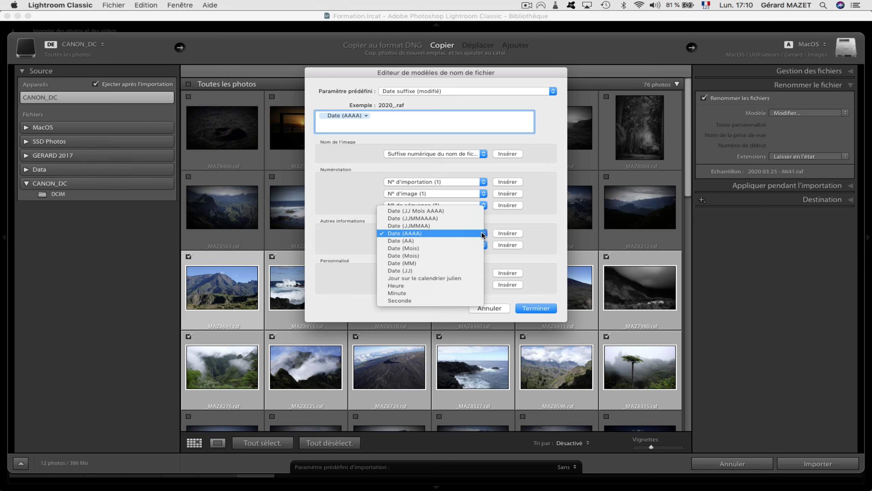
{"action": "left_click", "coordinate": [438, 263]}
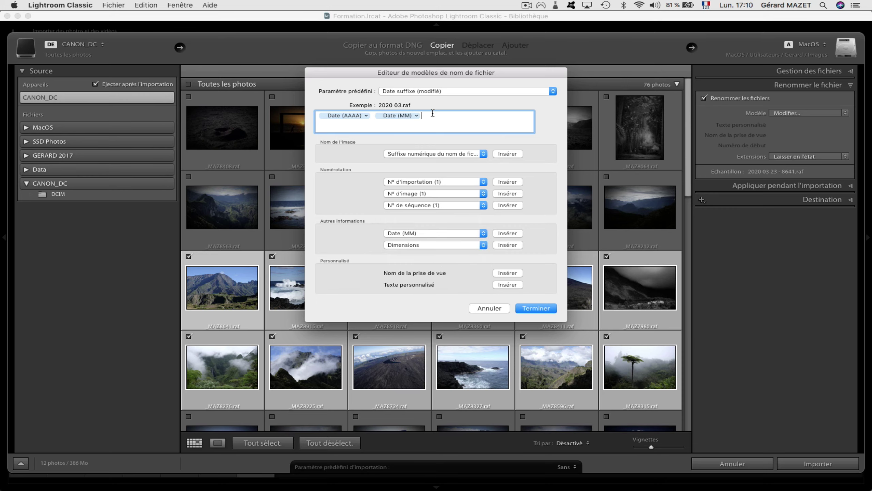
Add the two-digit day, a hyphen, and the original filename's numeric suffix token.
{"action": "type", "text": "_"}
{"action": "left_click", "coordinate": [483, 233]}
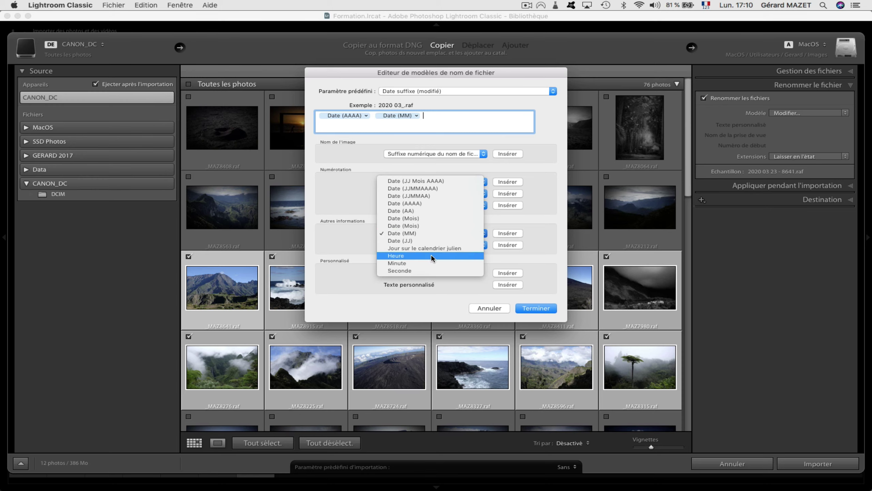
{"action": "left_click", "coordinate": [434, 242]}
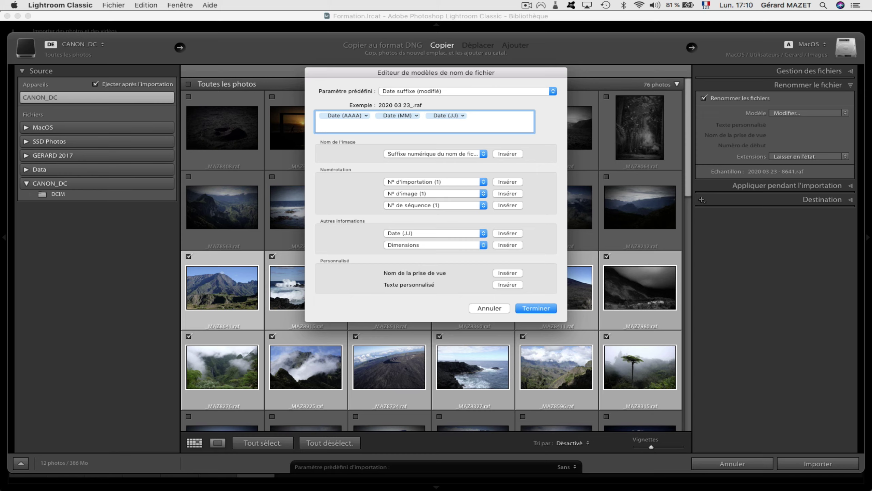
{"action": "type", "text": "-"}
{"action": "left_click", "coordinate": [481, 155]}
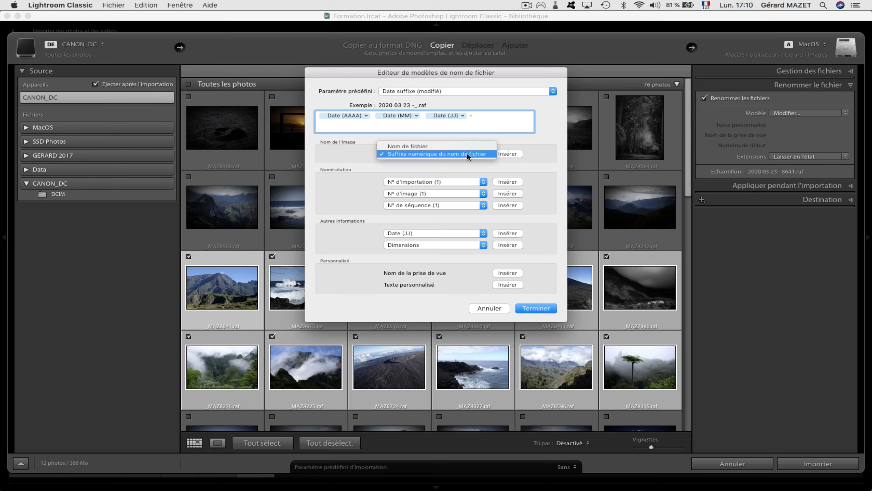
{"action": "left_click", "coordinate": [467, 153]}
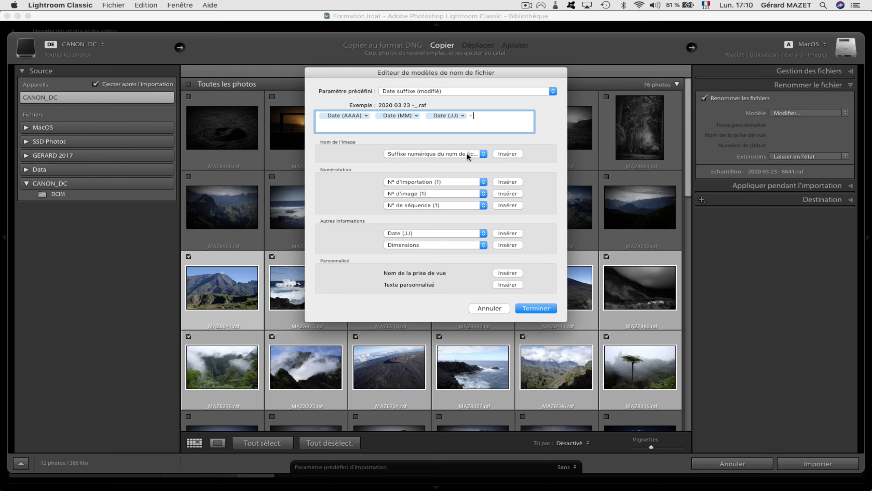
{"action": "left_click", "coordinate": [509, 153]}
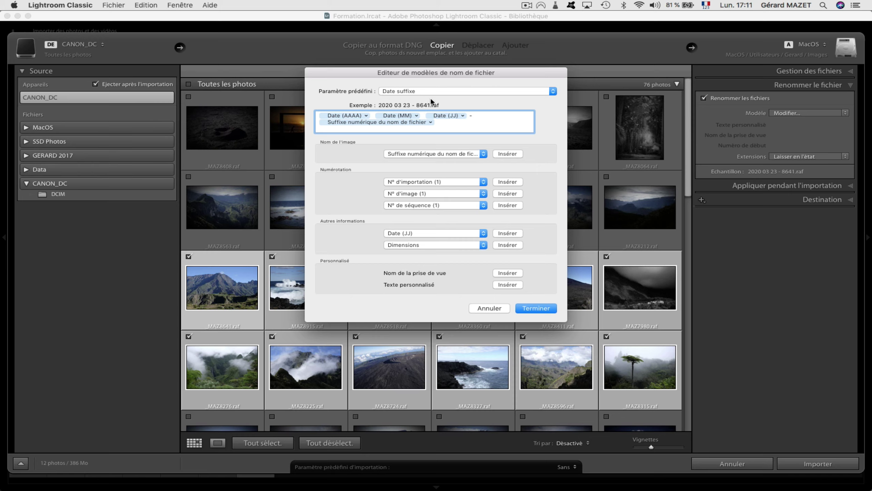
{"action": "left_click", "coordinate": [478, 91]}
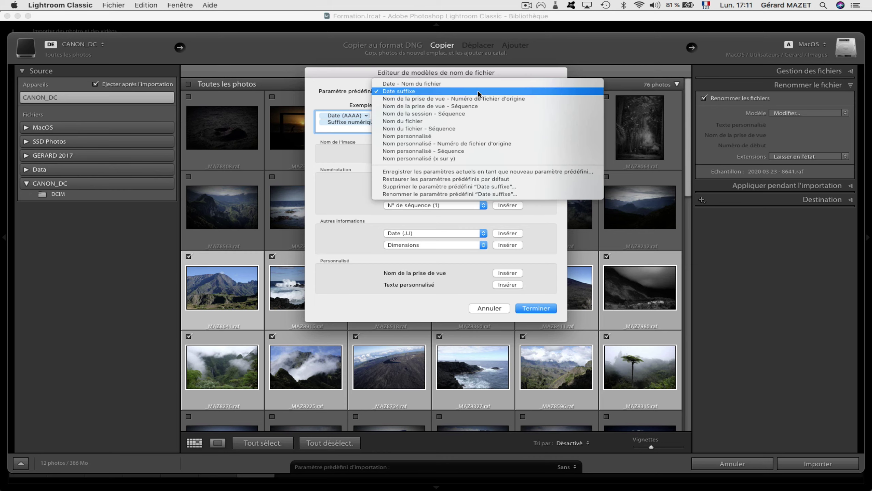
{"action": "left_click", "coordinate": [355, 93]}
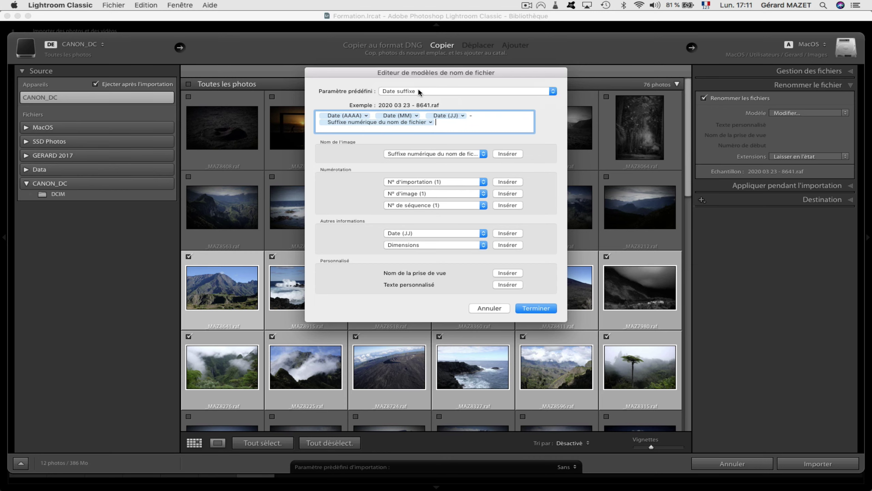
Attempt saving the template as 'Date suffixe', cancel the duplicate name, and finish with Date suffixe applied.
{"action": "left_click", "coordinate": [552, 92]}
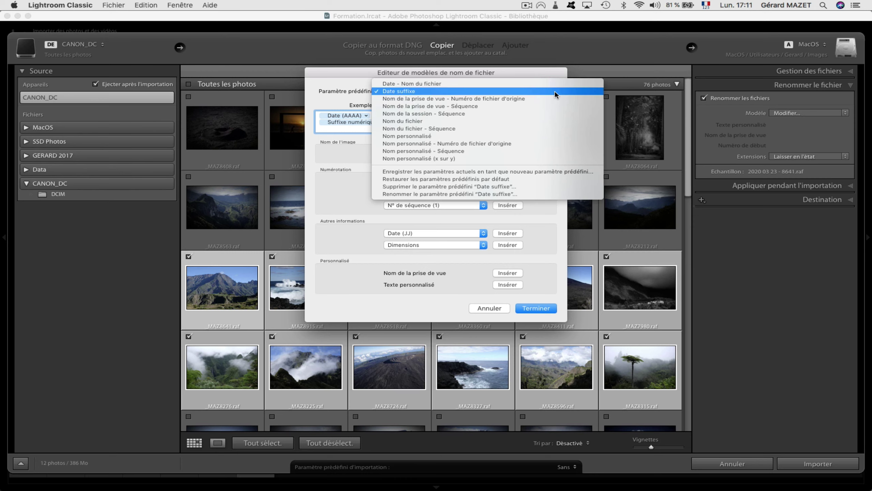
{"action": "left_click", "coordinate": [490, 173]}
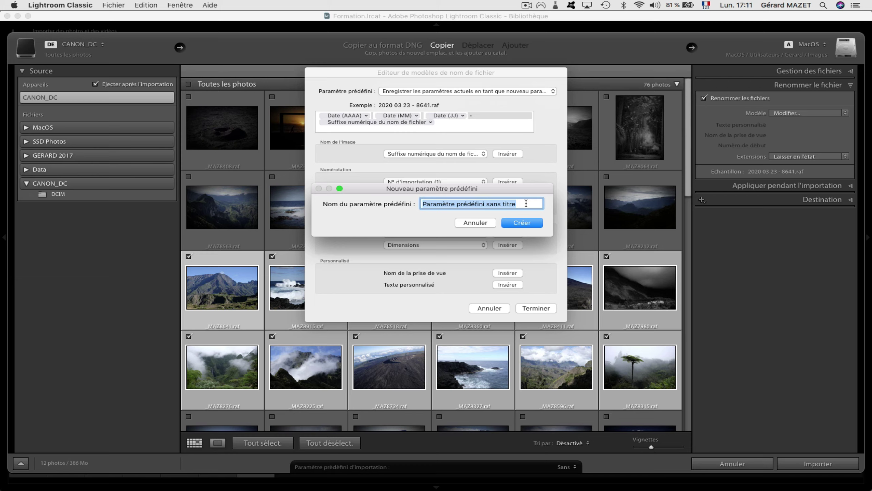
{"action": "type", "text": "Date "}
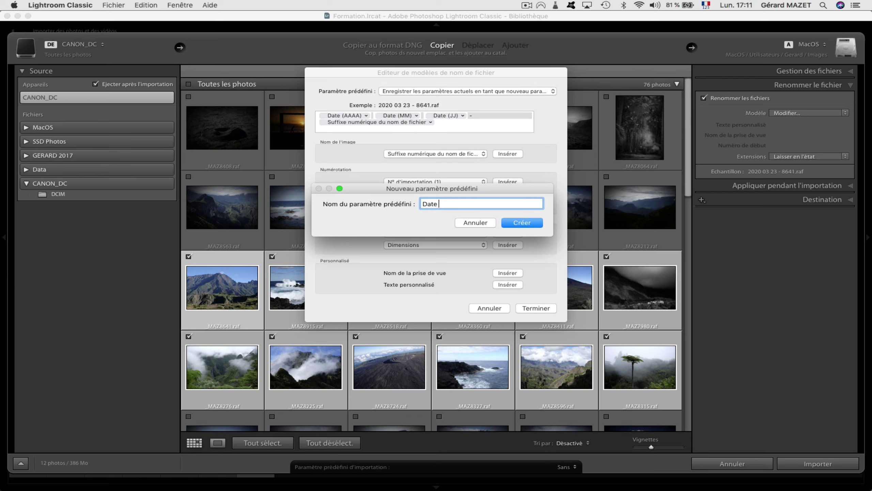
{"action": "type", "text": "suffixe"}
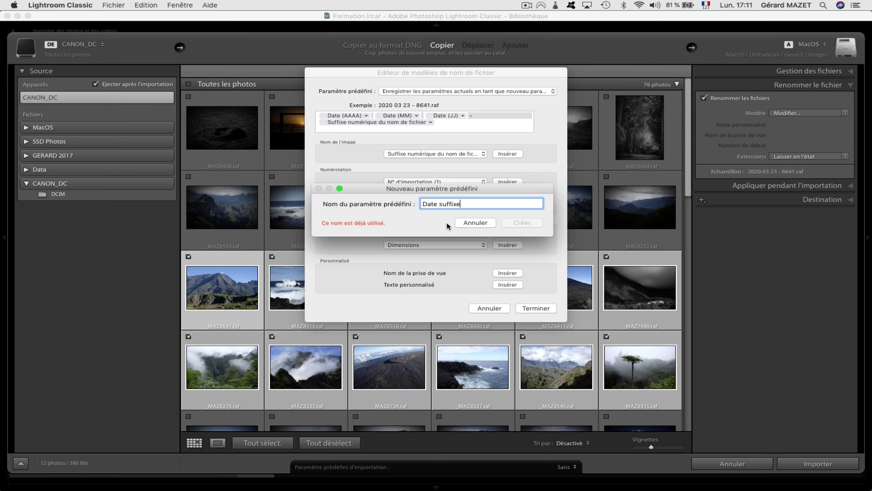
{"action": "left_click", "coordinate": [482, 222]}
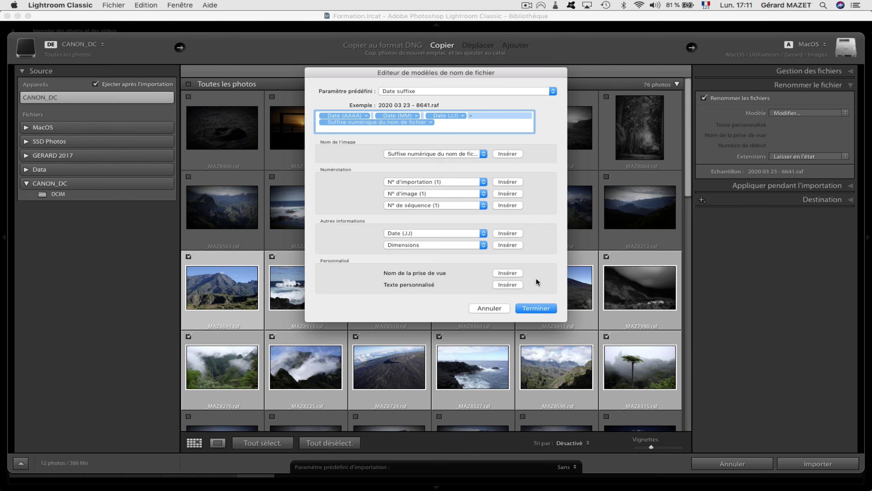
{"action": "left_click", "coordinate": [535, 307]}
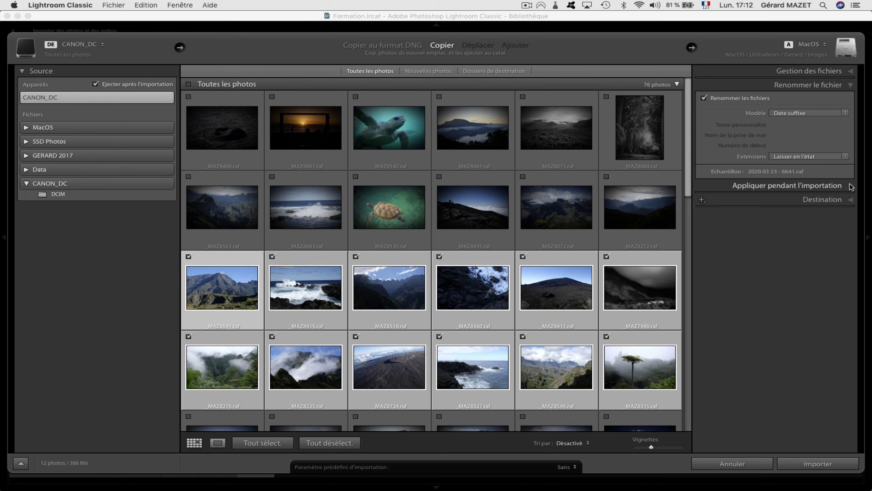
Expand Apply During Import and open the Metadata preset menu.
{"action": "left_click", "coordinate": [851, 187]}
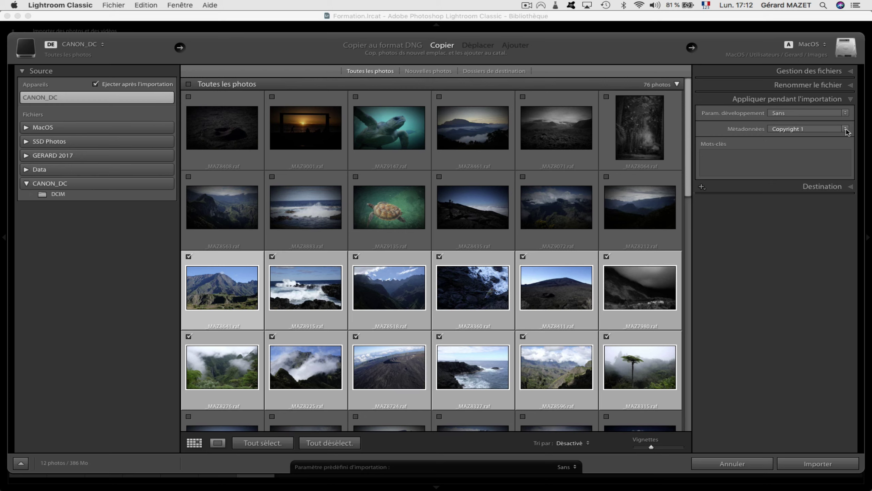
{"action": "left_click", "coordinate": [846, 130]}
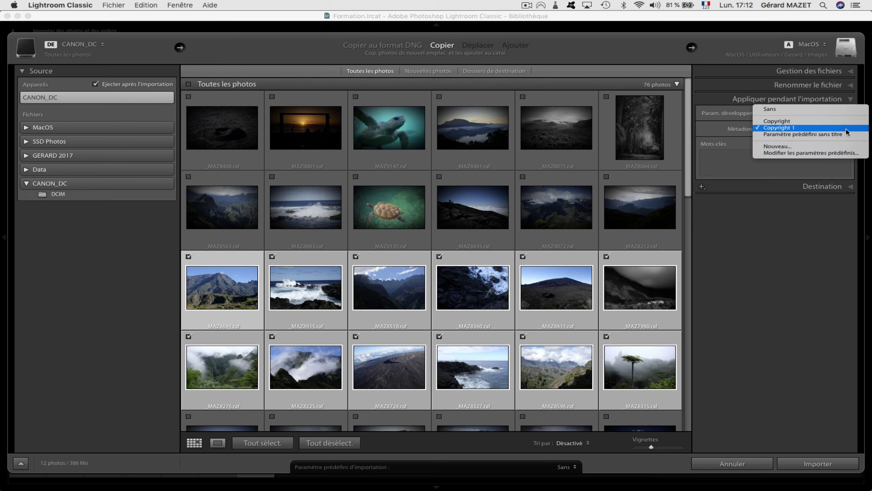
In the metadata preset editor, enter a © copyright notice with the owner's name and set status Protégé par un copyright.
{"action": "left_click", "coordinate": [816, 153]}
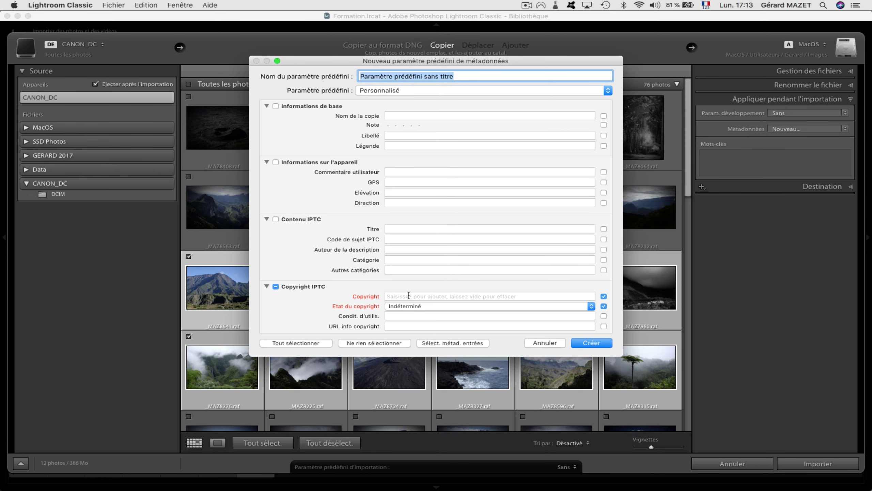
{"action": "left_click", "coordinate": [409, 296]}
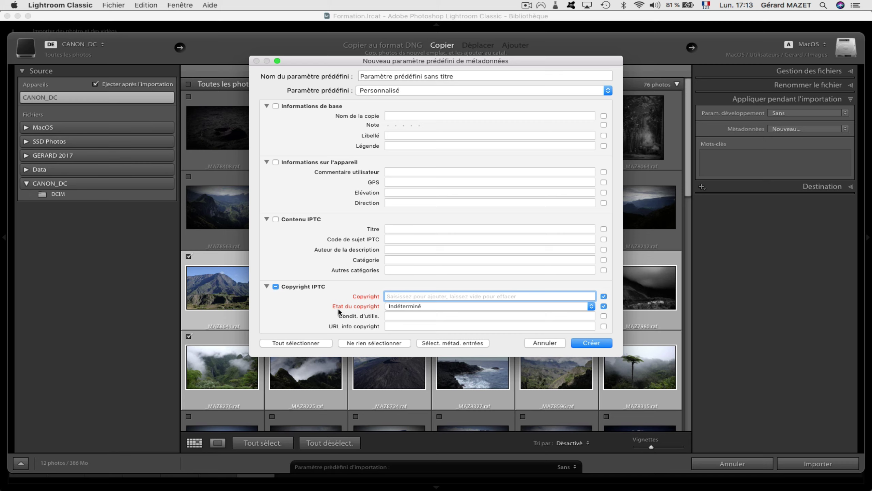
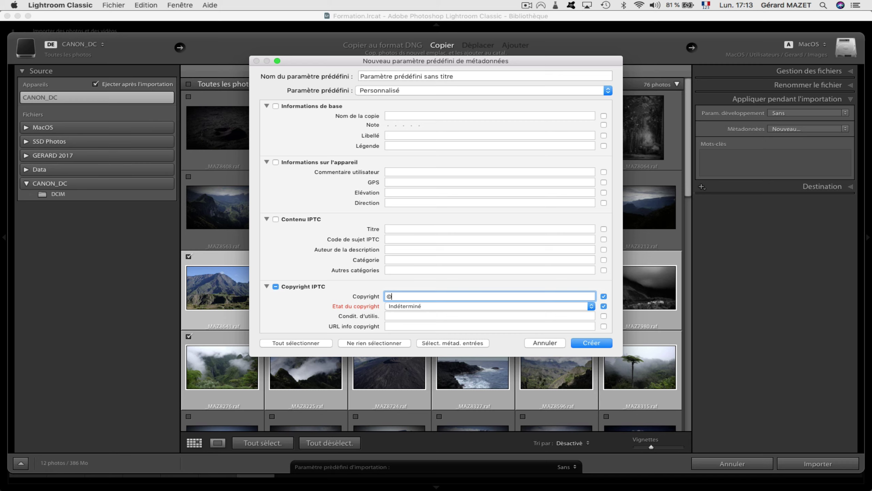
{"action": "left_click", "coordinate": [564, 316]}
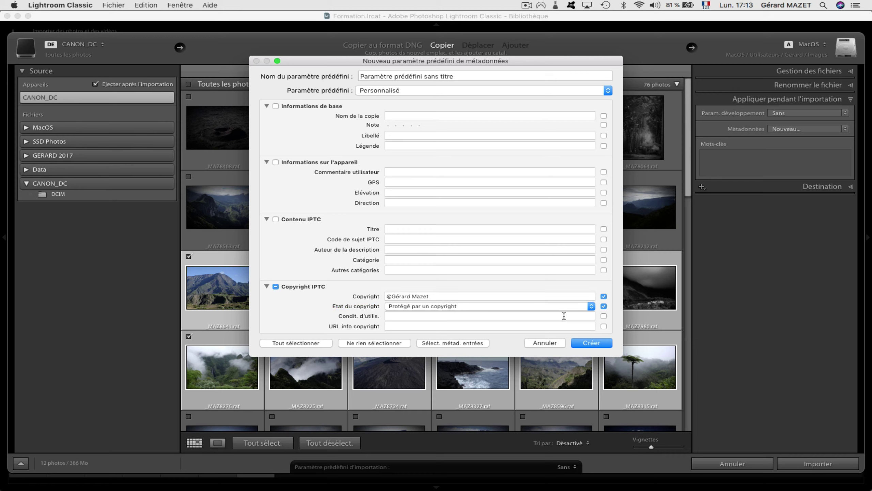
Fill in the creator's e-mail and create the preset named Copyright 2.
{"action": "scroll", "coordinate": [561, 313], "scroll_direction": "down", "scroll_amount": 10}
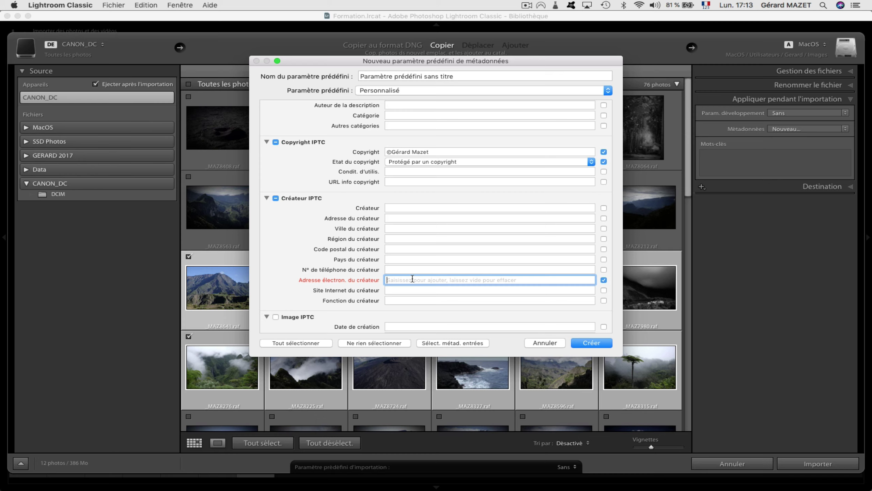
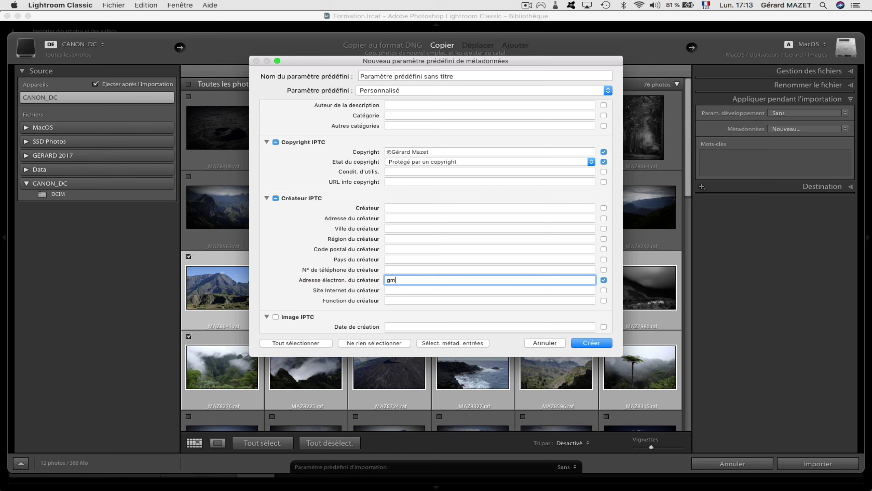
{"action": "left_click_drag", "start_coordinate": [479, 76], "coordinate": [372, 85]}
{"action": "type", "text": "C"}
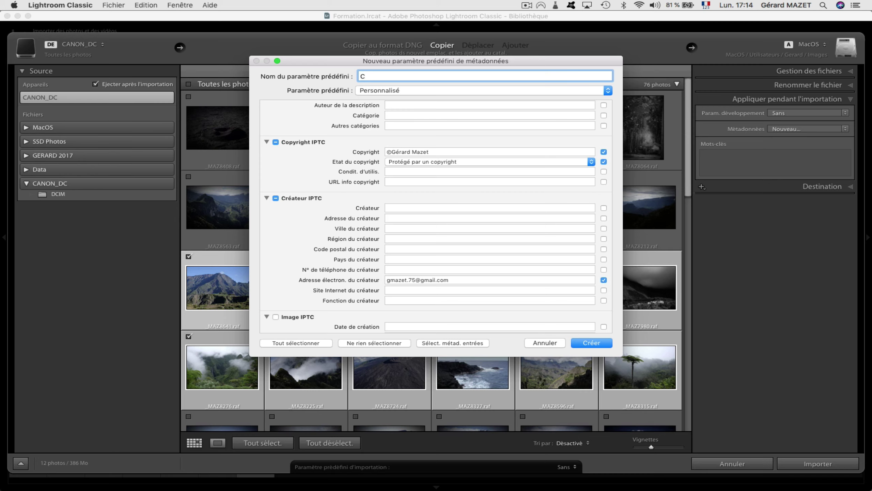
{"action": "type", "text": "opyright 2"}
{"action": "left_click", "coordinate": [591, 343]}
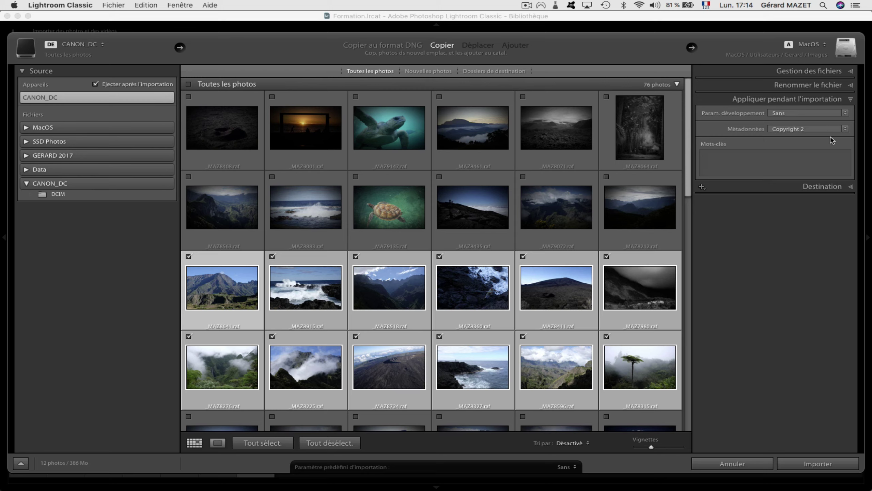
Expand the Destination panel to show the Images folder with date-based 2020/2020-03-23 organisation.
{"action": "left_click", "coordinate": [827, 187]}
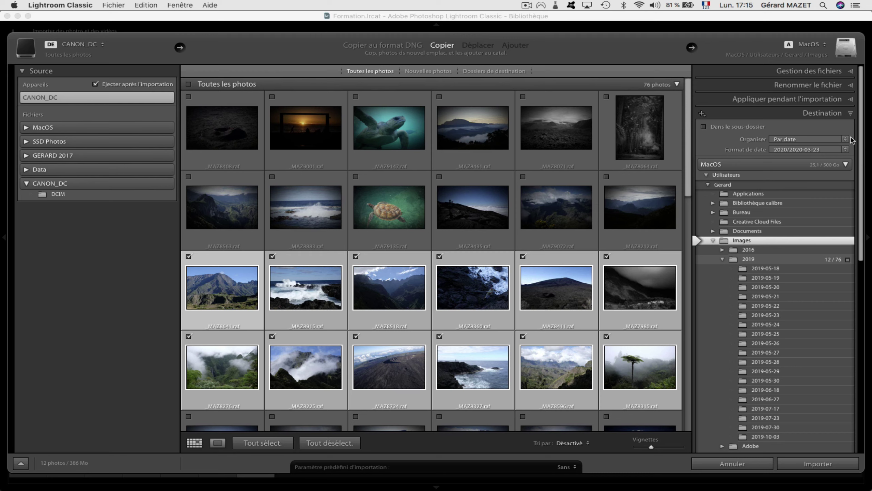
{"action": "left_click", "coordinate": [822, 142]}
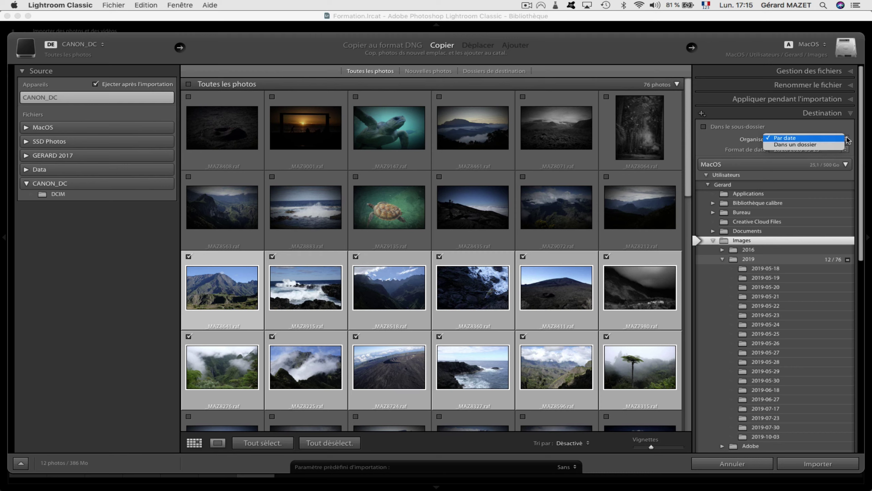
{"action": "left_click", "coordinate": [818, 138]}
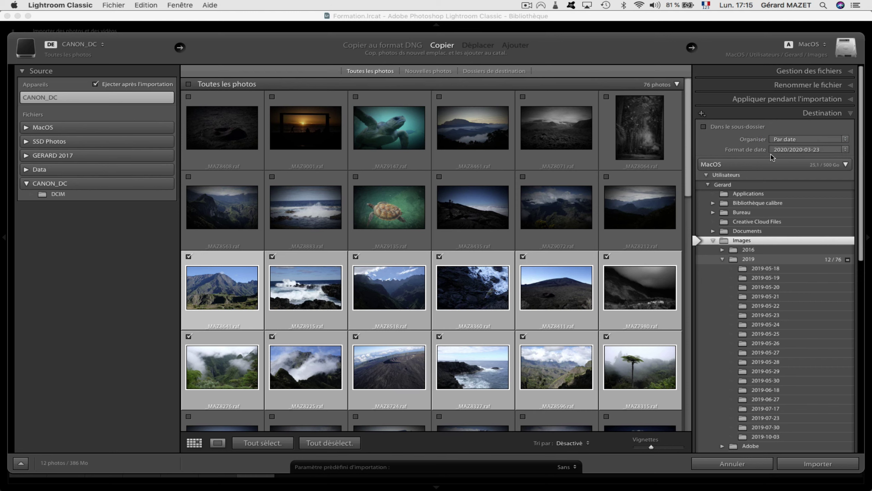
{"action": "left_click", "coordinate": [845, 149]}
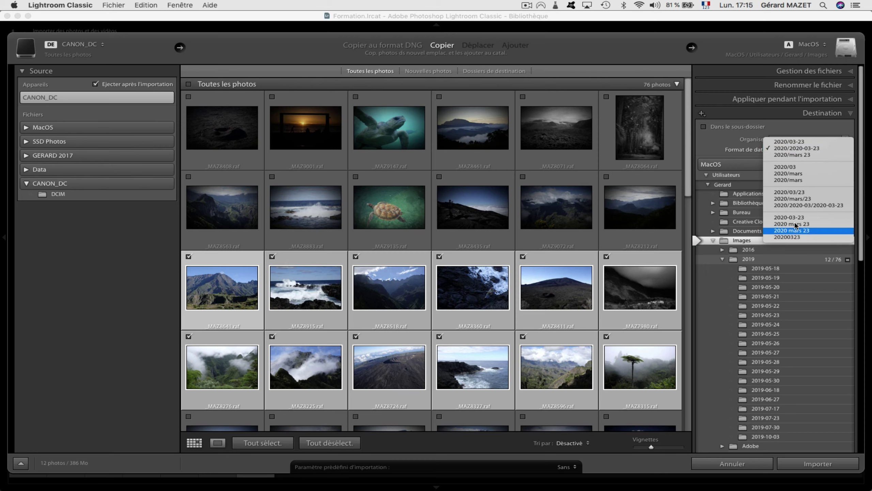
{"action": "left_click", "coordinate": [778, 150]}
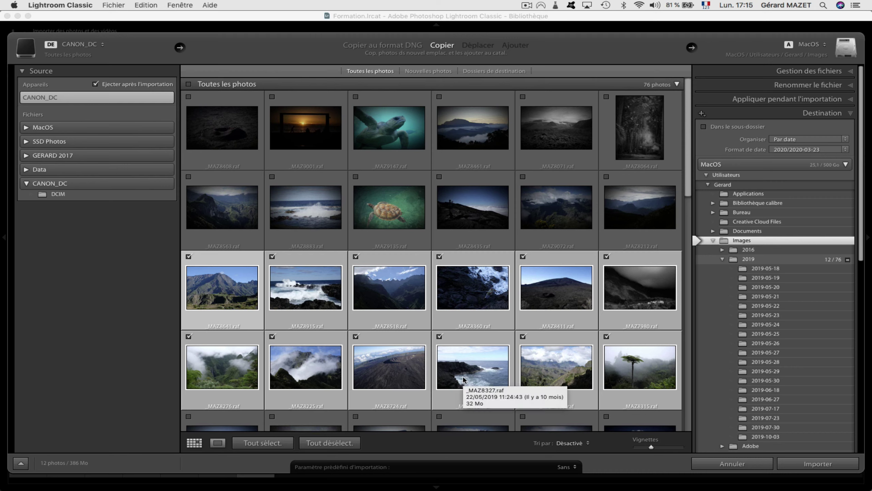
Load the existing 'Importation Classique' import preset.
{"action": "left_click", "coordinate": [575, 467]}
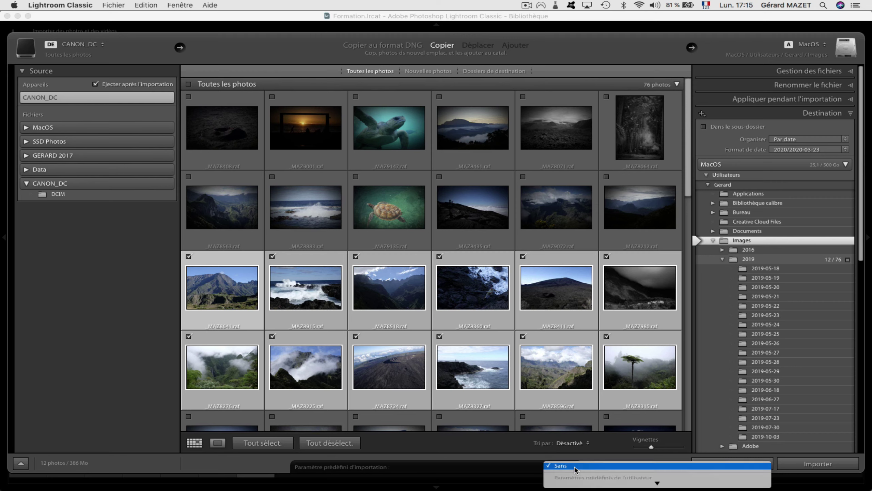
{"action": "mouse_move", "coordinate": [579, 483]}
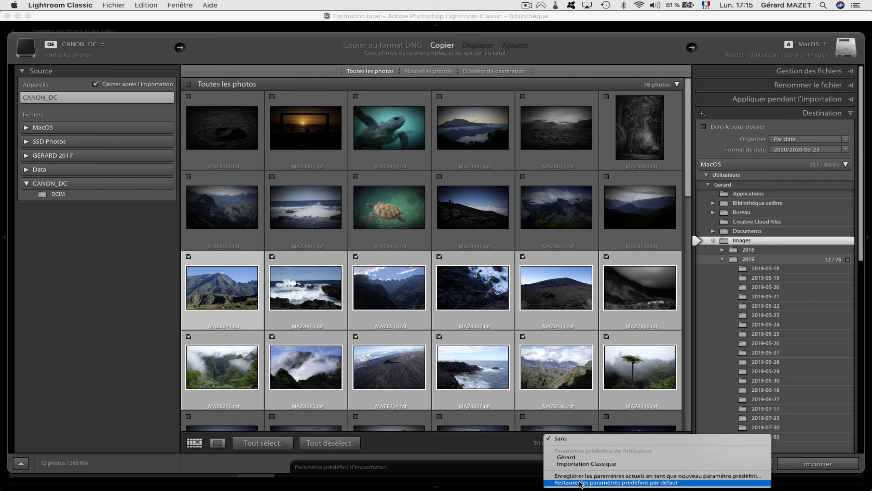
{"action": "left_click", "coordinate": [586, 464]}
Save the current settings as a new import preset named 'Importations classiques'.
{"action": "left_click", "coordinate": [571, 464]}
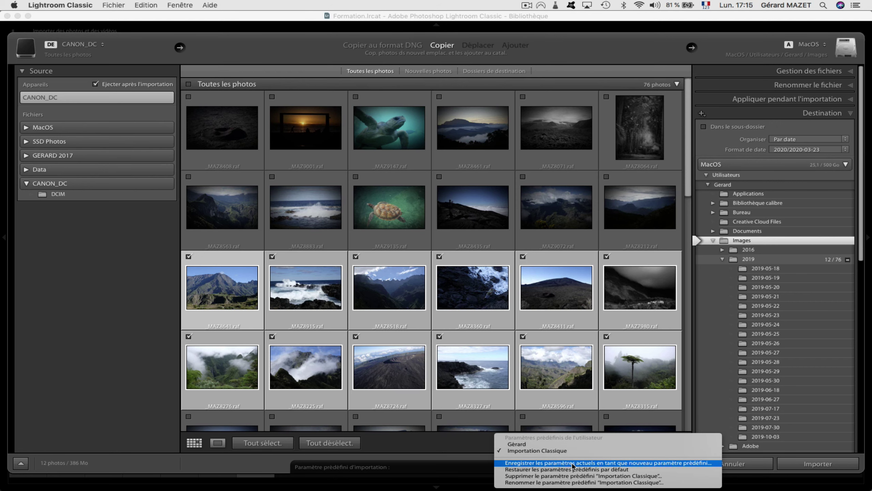
{"action": "left_click", "coordinate": [571, 462]}
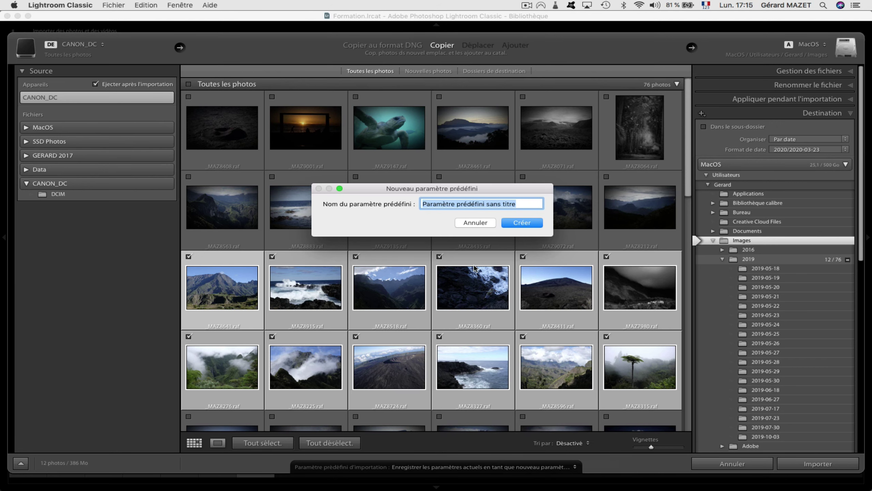
{"action": "type", "text": "I"}
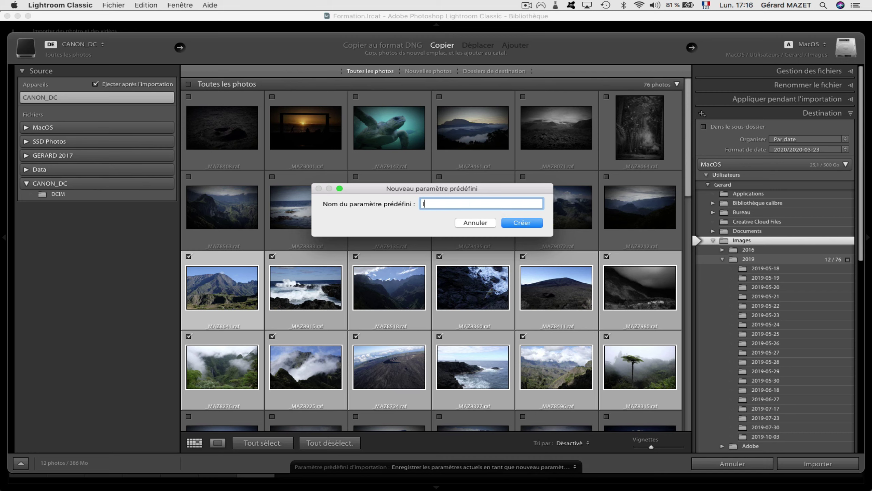
{"action": "type", "text": "mportation classique"}
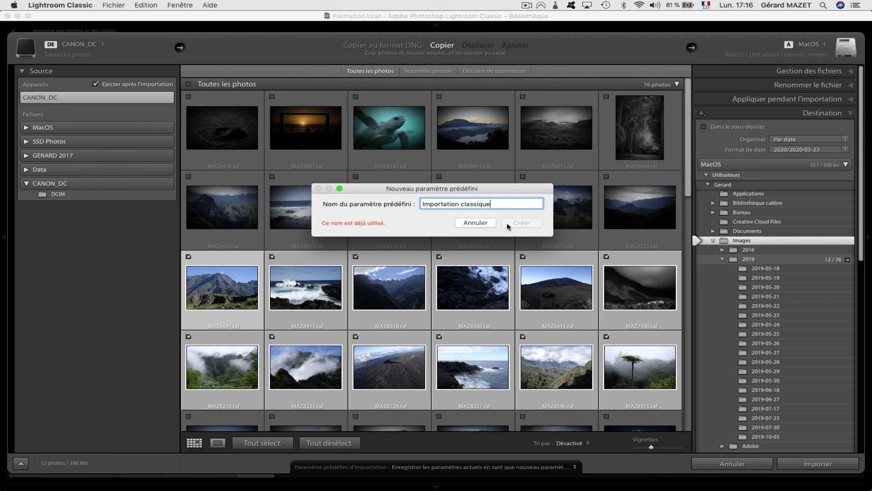
{"action": "left_click", "coordinate": [458, 204]}
{"action": "type", "text": "s"}
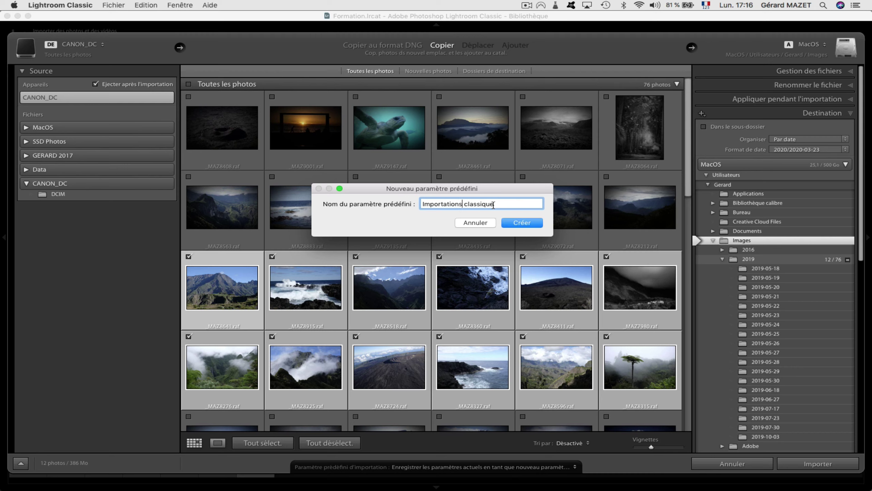
{"action": "left_click", "coordinate": [493, 205]}
{"action": "type", "text": "s"}
{"action": "left_click", "coordinate": [529, 222]}
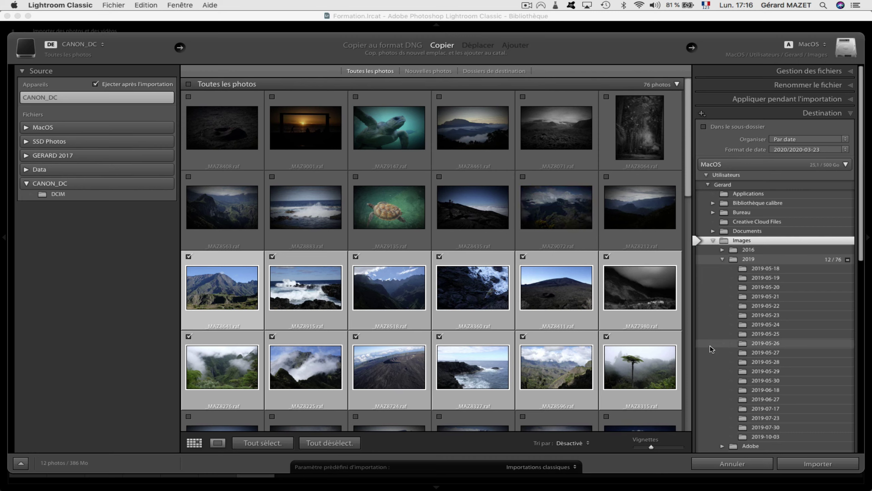
Expand 'Appliquer pendant l'importation' and apply the Profil develop preset on import.
{"action": "left_click", "coordinate": [820, 99]}
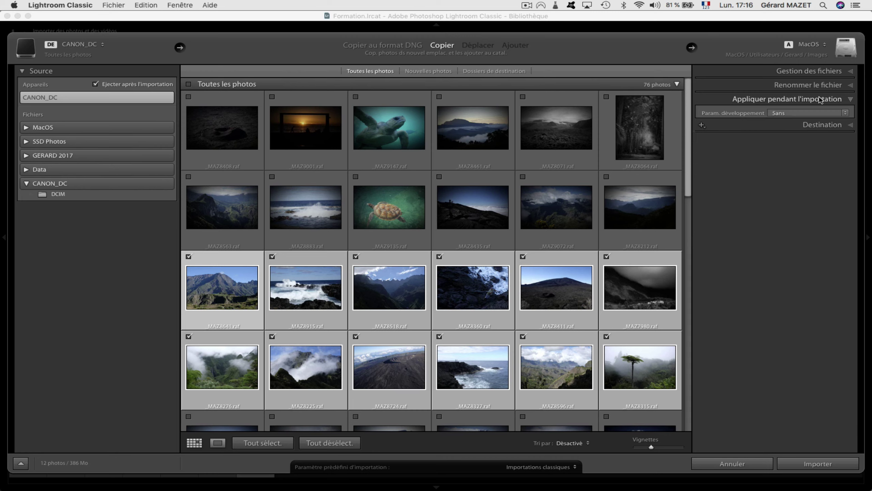
{"action": "left_click", "coordinate": [845, 114]}
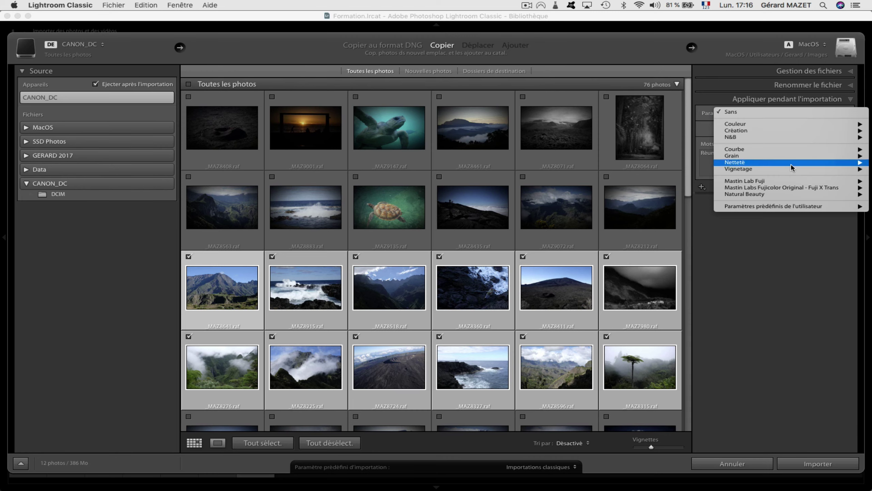
{"action": "mouse_move", "coordinate": [751, 208]}
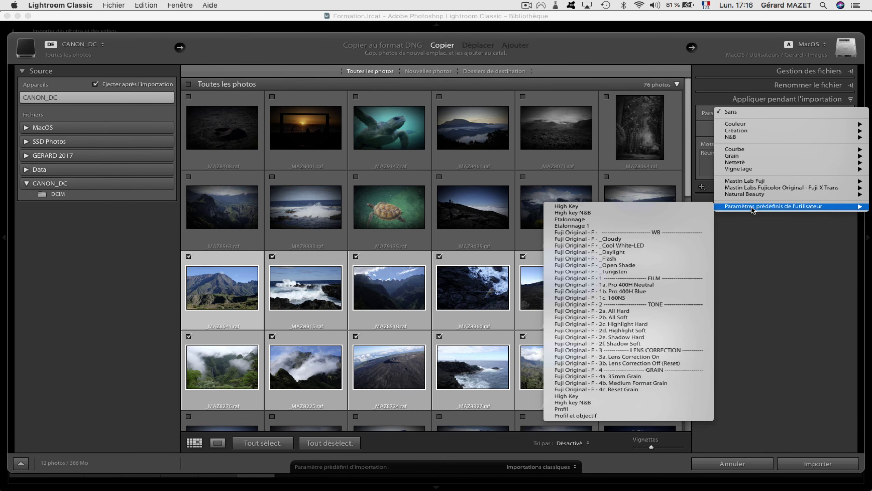
{"action": "left_click", "coordinate": [629, 408]}
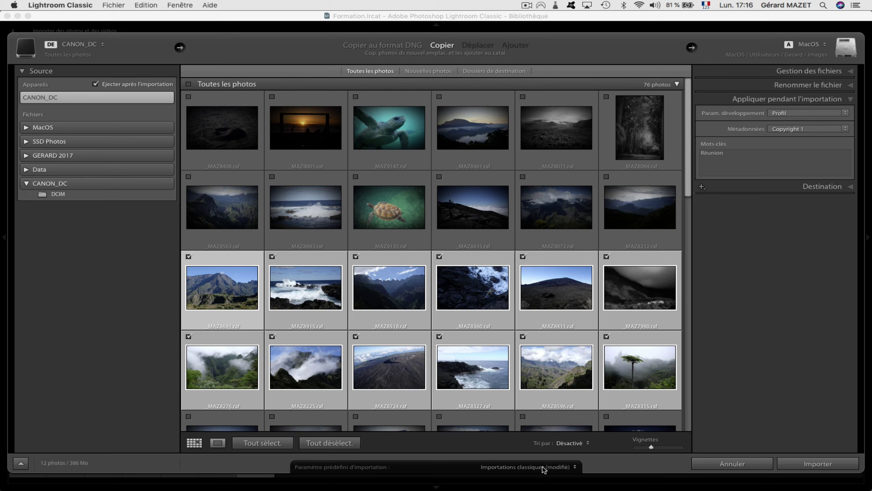
Reselect the 'Importations classiques' import preset.
{"action": "left_click", "coordinate": [574, 467]}
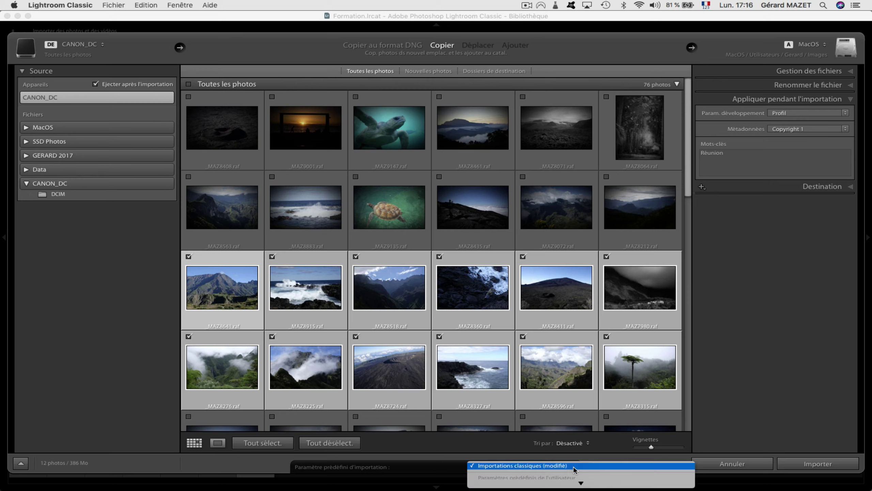
{"action": "scroll", "coordinate": [574, 470], "scroll_direction": "down", "scroll_amount": 3}
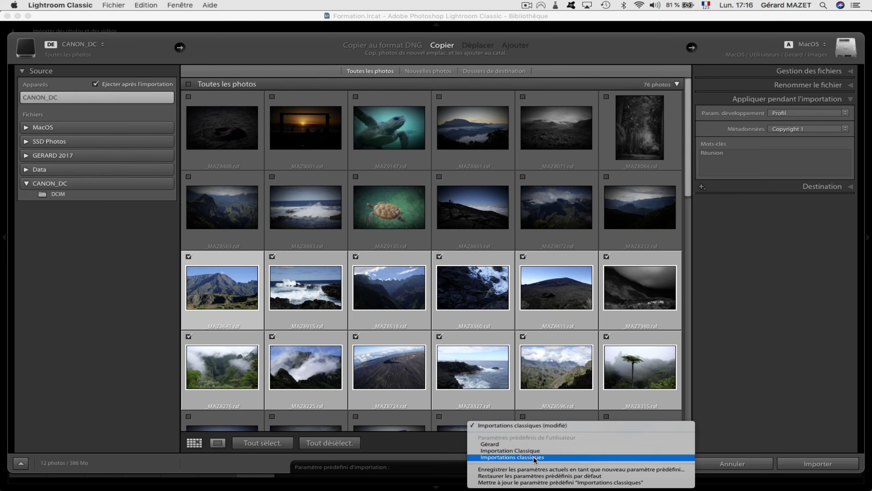
{"action": "left_click", "coordinate": [532, 456]}
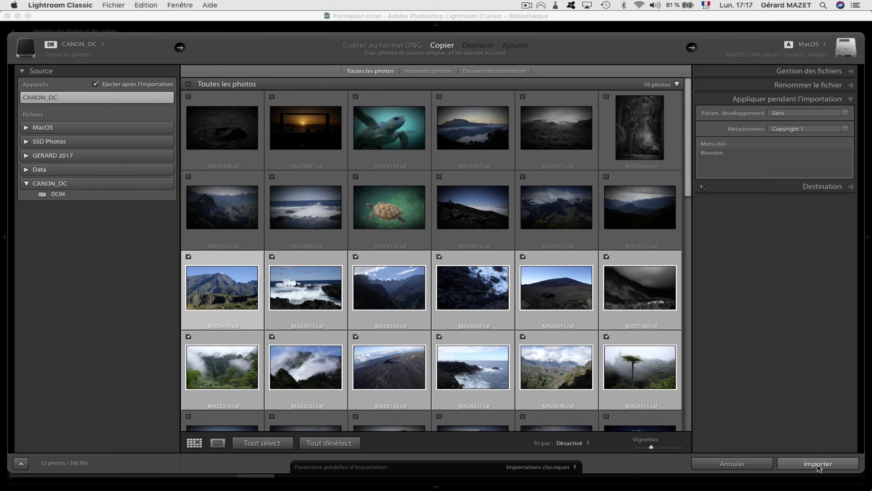
Import the twelve selected photos and dismiss the dynamic previews notice when finished.
{"action": "left_click", "coordinate": [818, 464]}
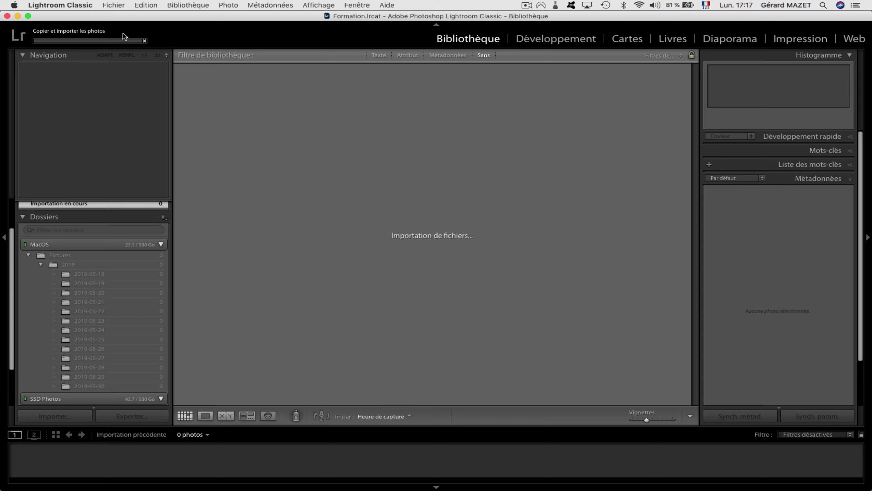
{"action": "left_click", "coordinate": [106, 41]}
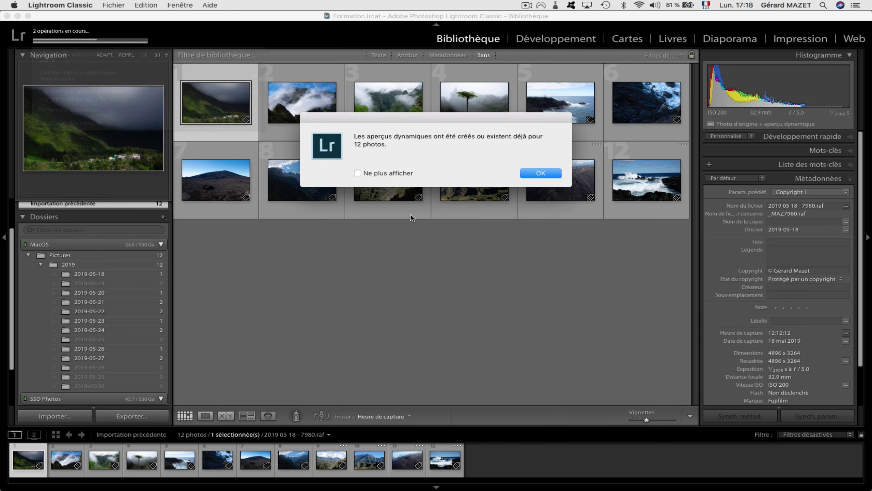
{"action": "left_click", "coordinate": [535, 173]}
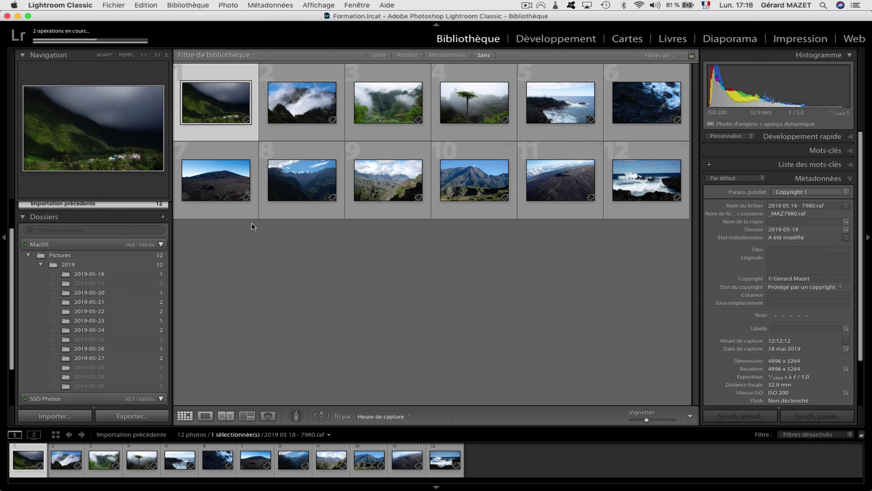
{"action": "mouse_move", "coordinate": [610, 139]}
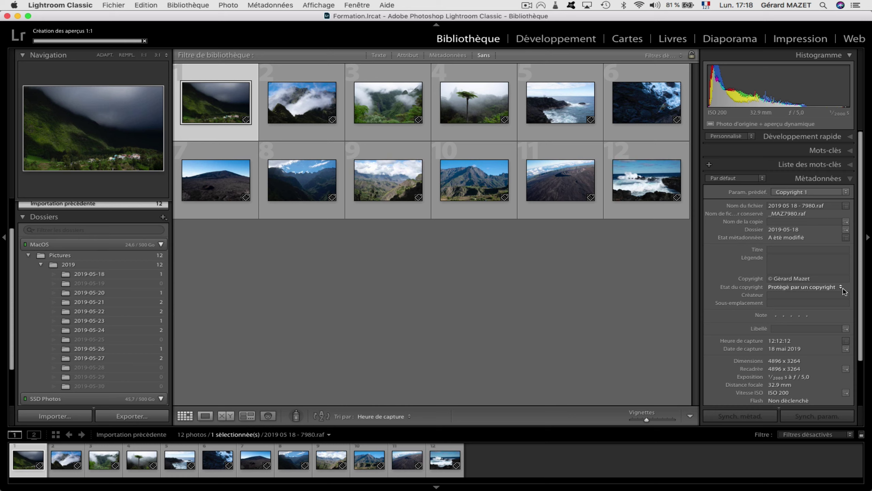
{"action": "scroll", "coordinate": [723, 359], "scroll_direction": "down", "scroll_amount": 4}
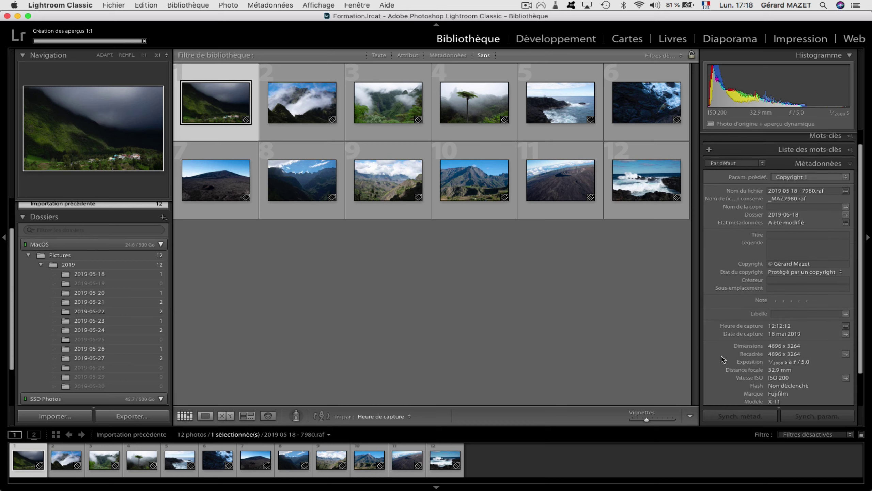
{"action": "scroll", "coordinate": [723, 359], "scroll_direction": "up", "scroll_amount": 2}
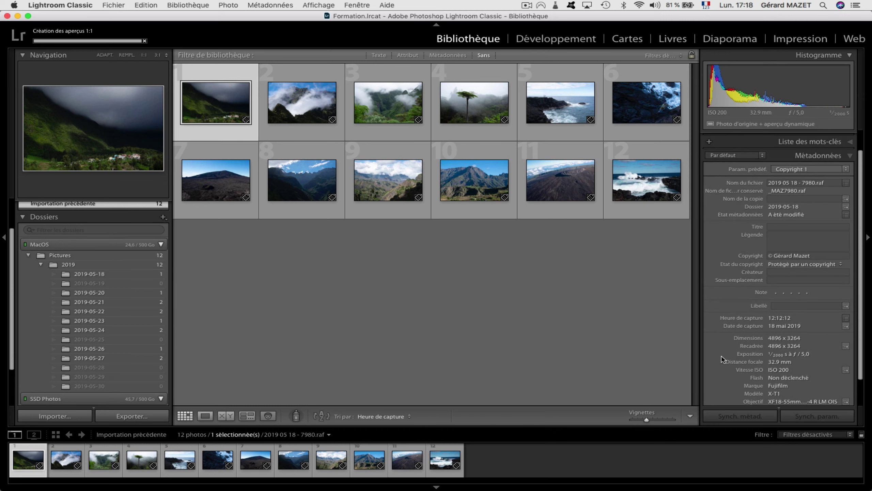